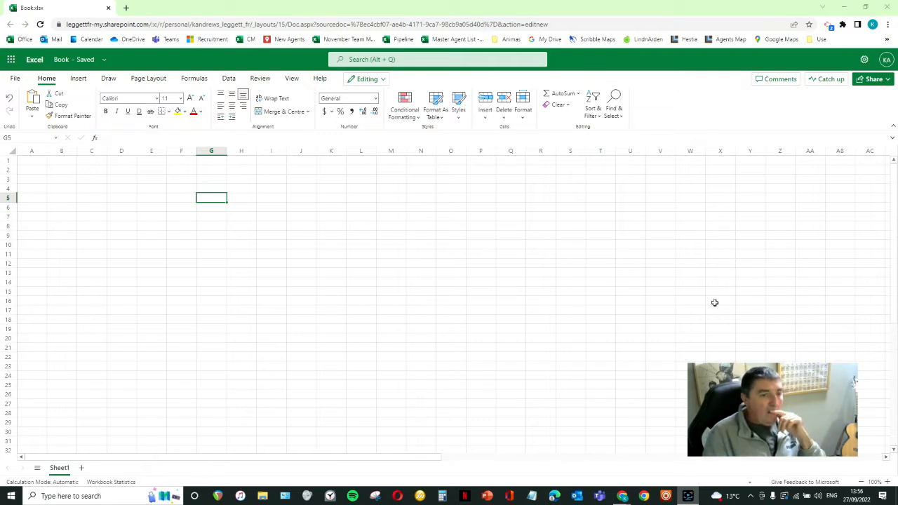
- Zoom the worksheet in to 140% with cell A1 selected
click(39, 162)
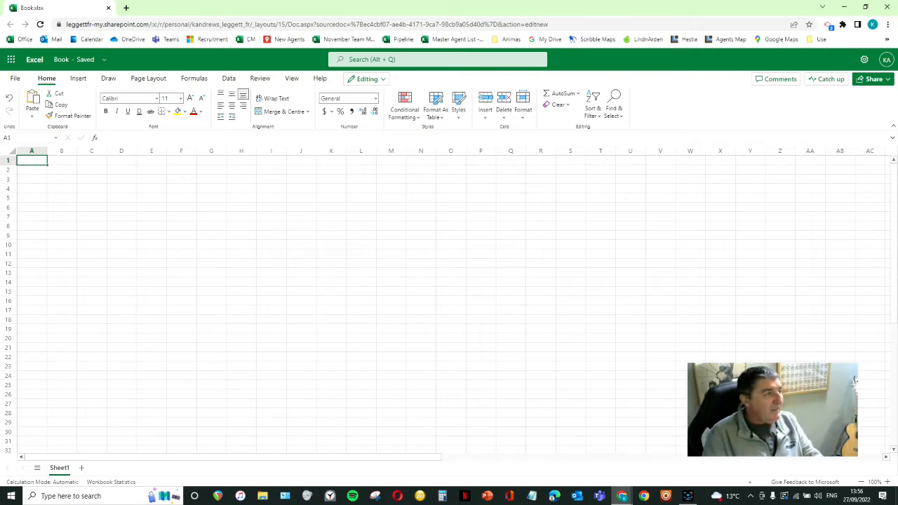
click(889, 483)
click(889, 483)
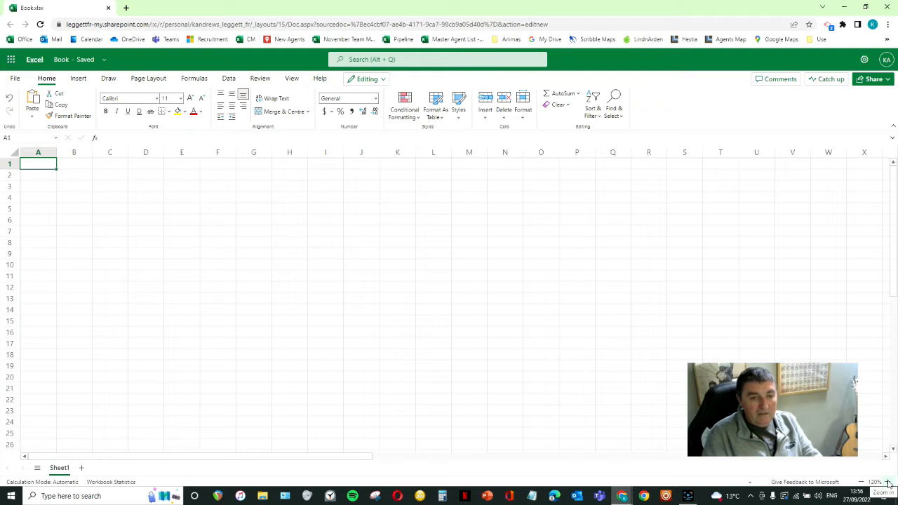
click(862, 483)
click(862, 482)
click(862, 483)
click(888, 483)
click(889, 482)
click(888, 483)
click(888, 483)
click(889, 483)
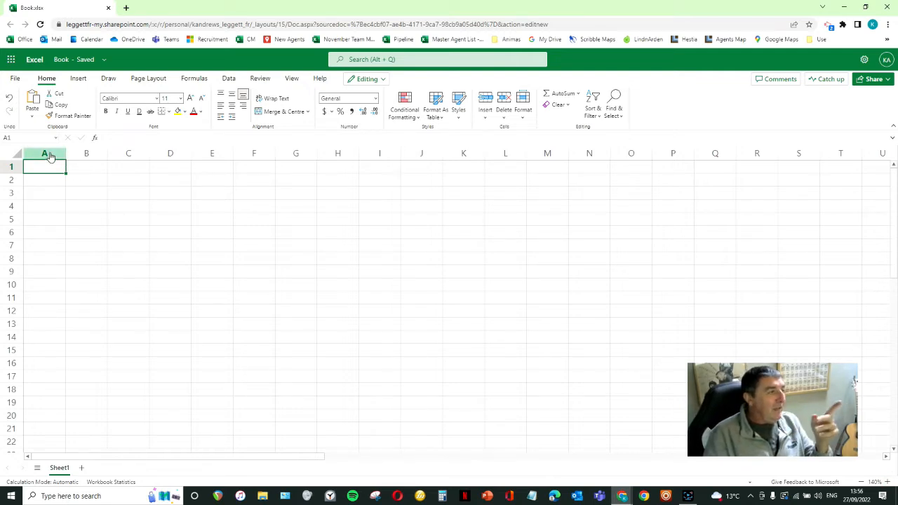
click(117, 155)
click(126, 163)
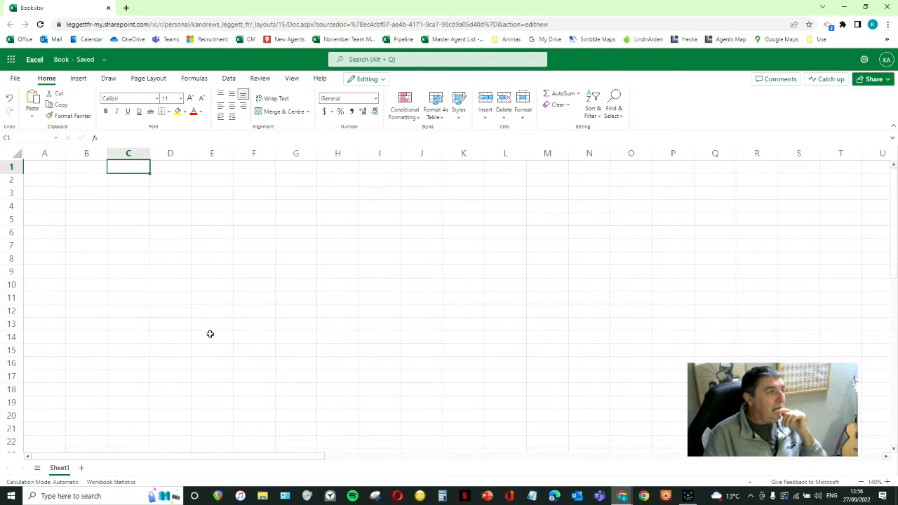
click(215, 235)
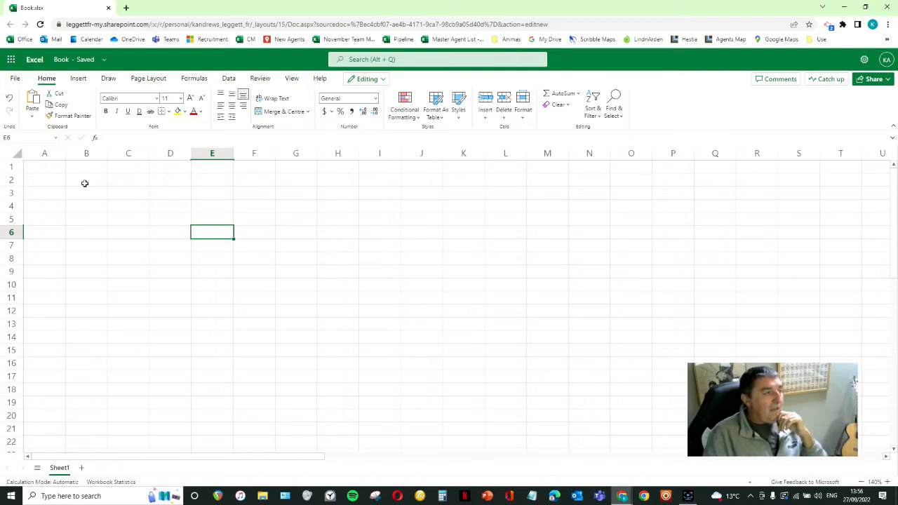
- Enter the property reference A13325 in cell A1
click(46, 168)
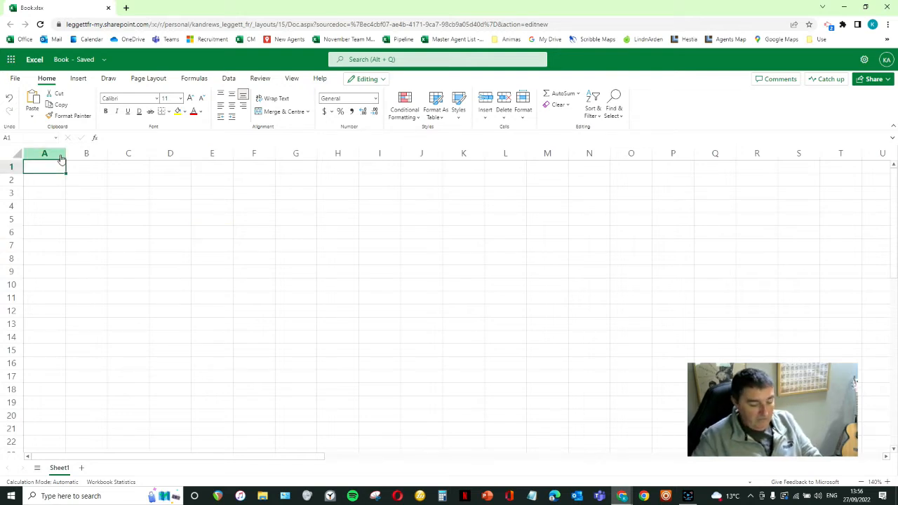
text(A1332)
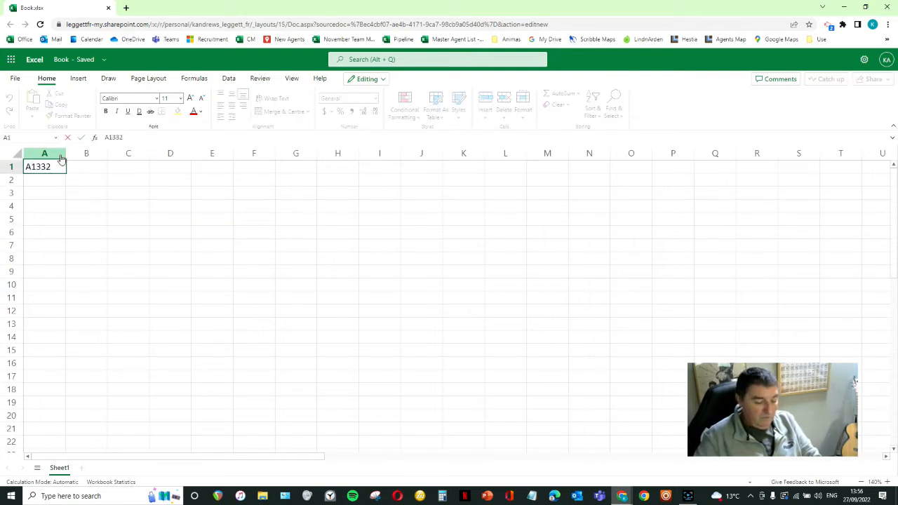
text(5)
key(Return)
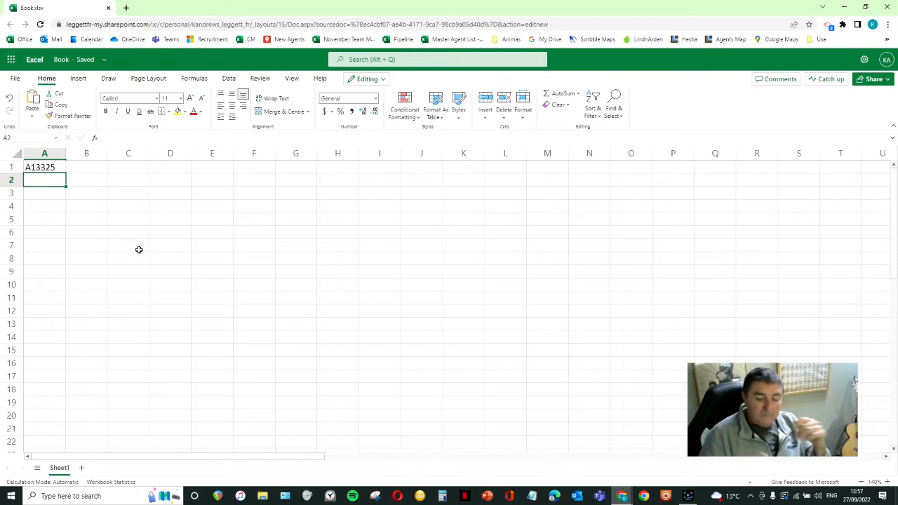
- Widen column A and enter the label "Net Vendor" in cell A3
key(Down)
drag(65, 156, 93, 159)
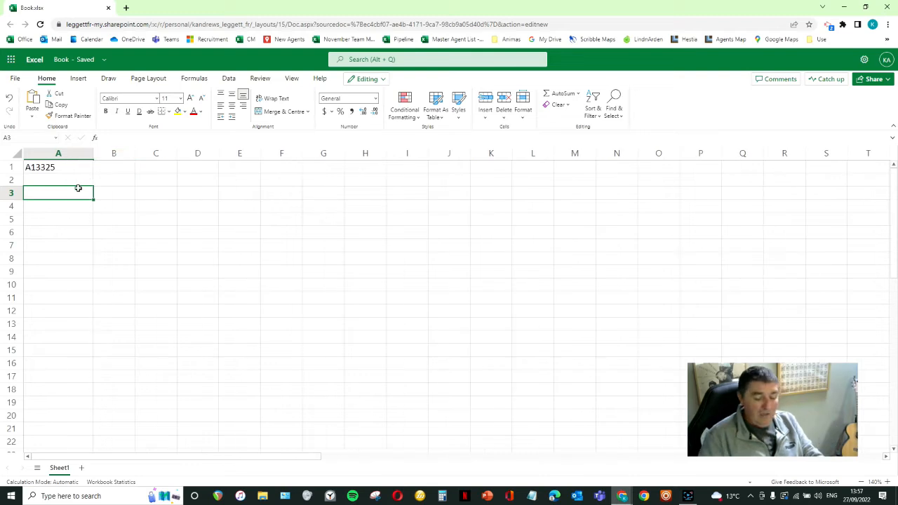
text(Net Vendor)
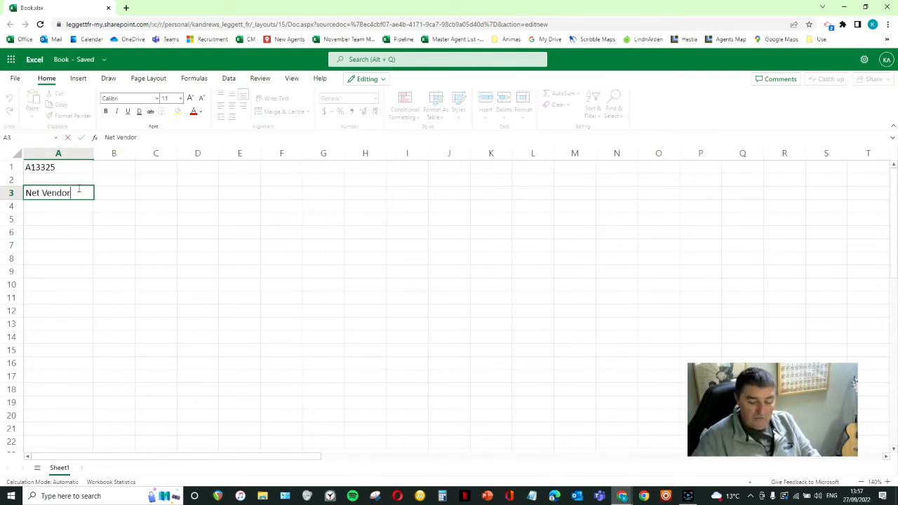
- Widen column B and enter the net vendor amount 120000 in cell B3
click(113, 191)
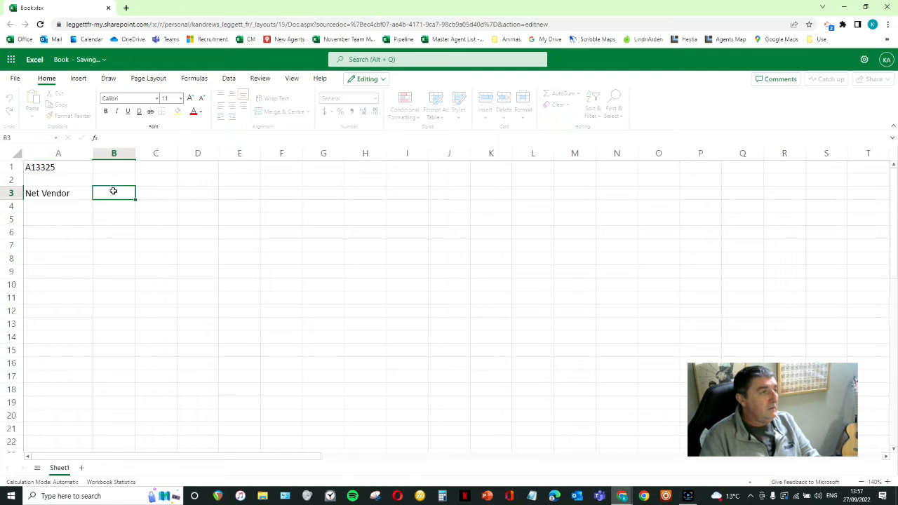
drag(136, 154, 161, 156)
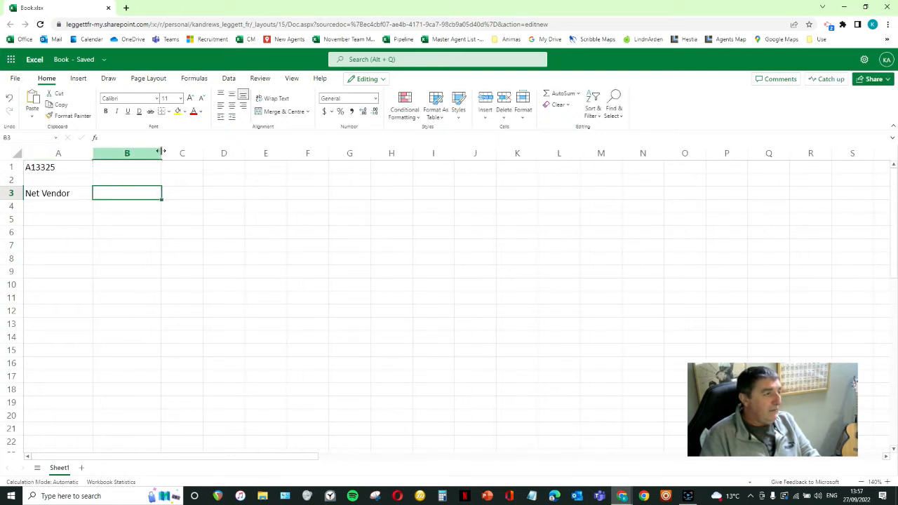
drag(161, 151, 168, 158)
text(120000)
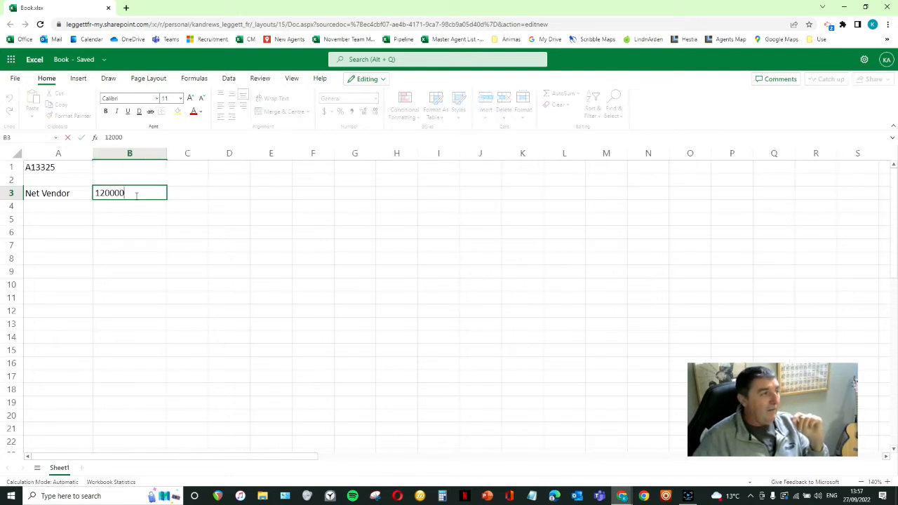
key(Return)
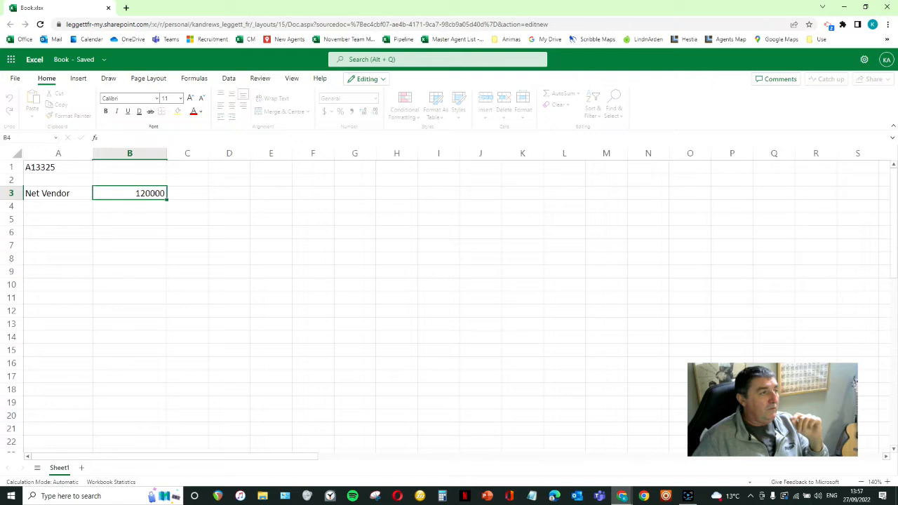
- Format the net vendor amount in B3 as Currency with the € symbol and 0 decimal places
click(139, 193)
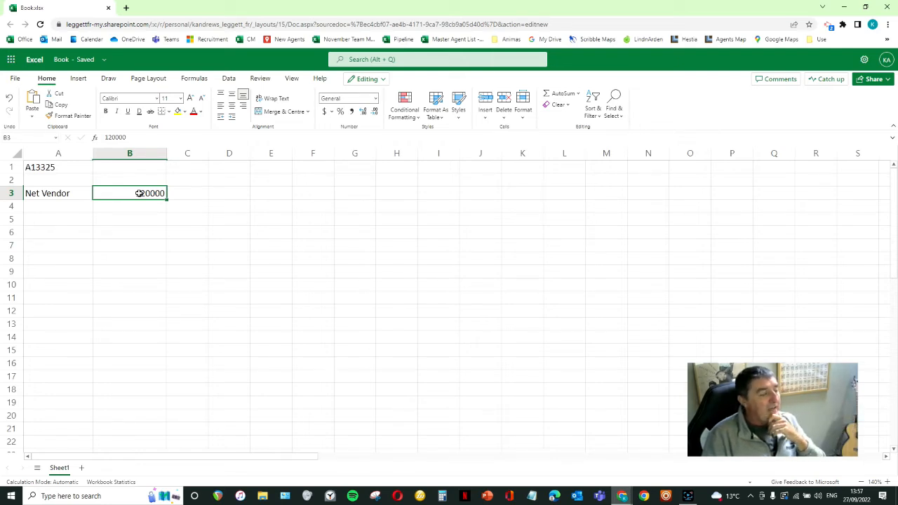
right_click(140, 193)
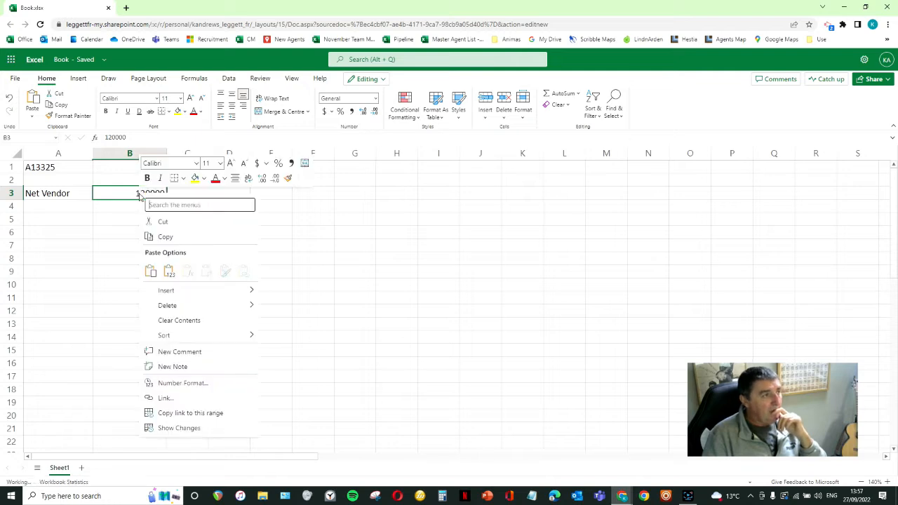
click(211, 386)
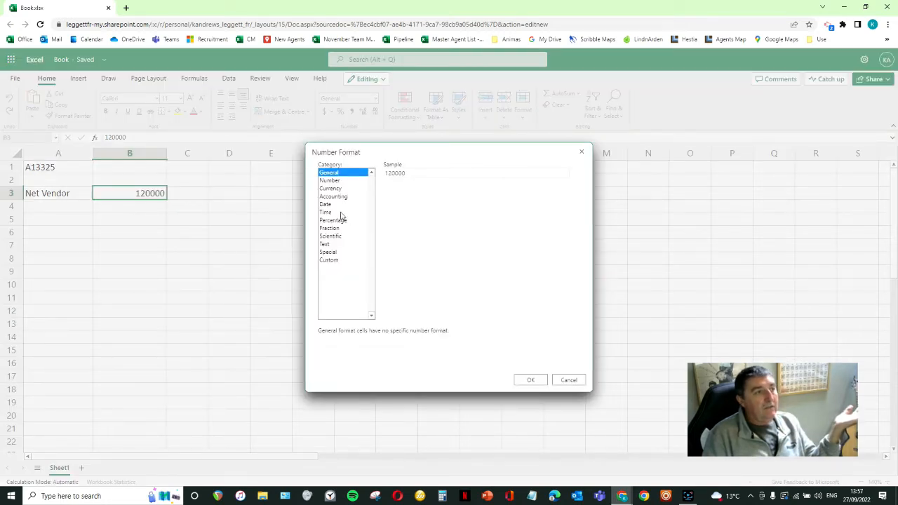
click(331, 188)
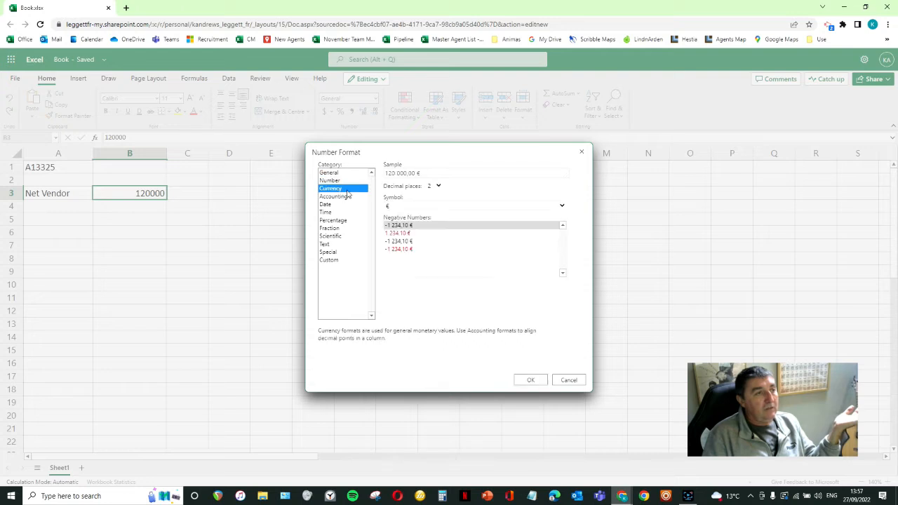
click(402, 205)
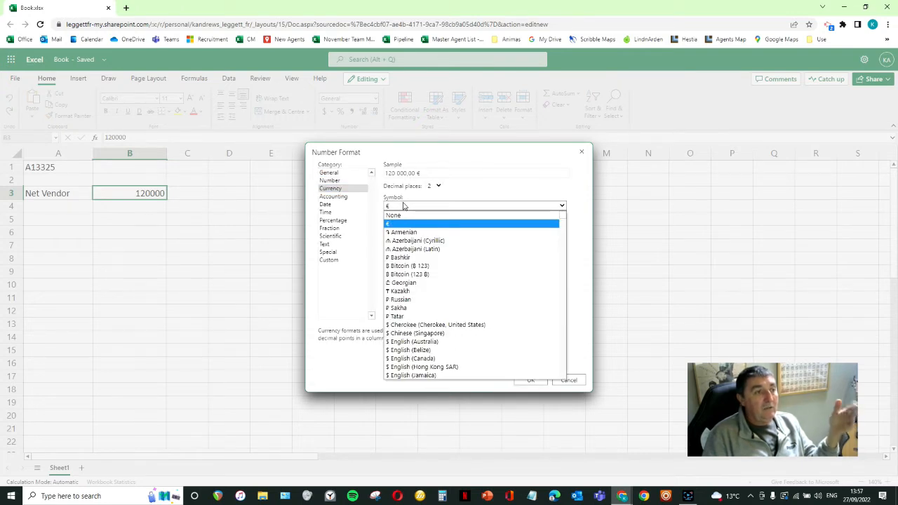
click(404, 206)
click(439, 187)
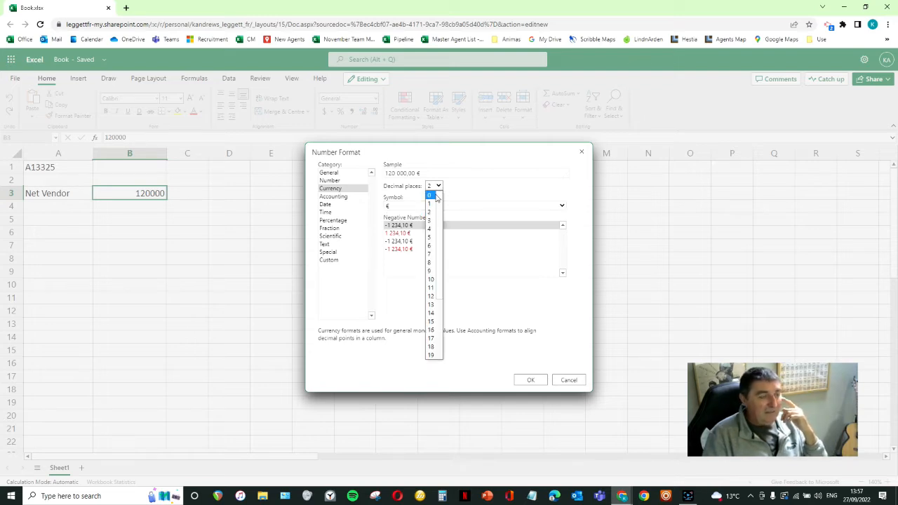
click(435, 197)
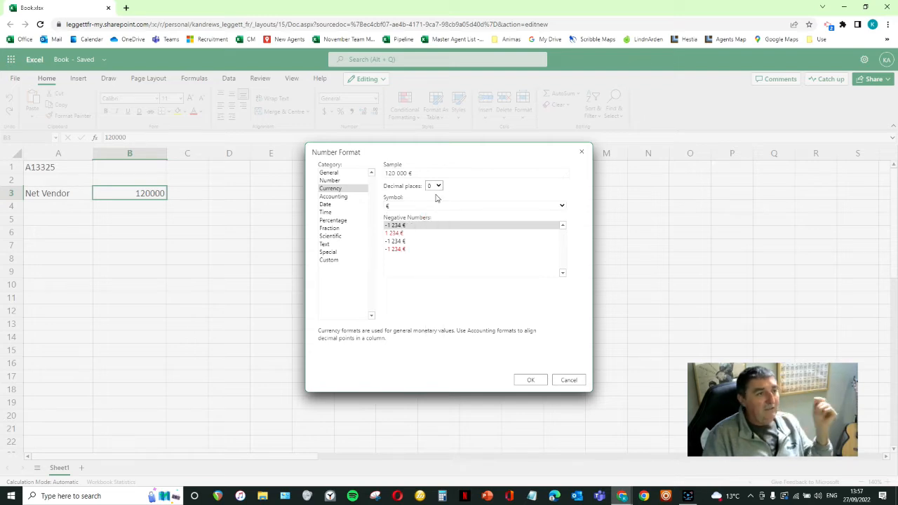
click(531, 380)
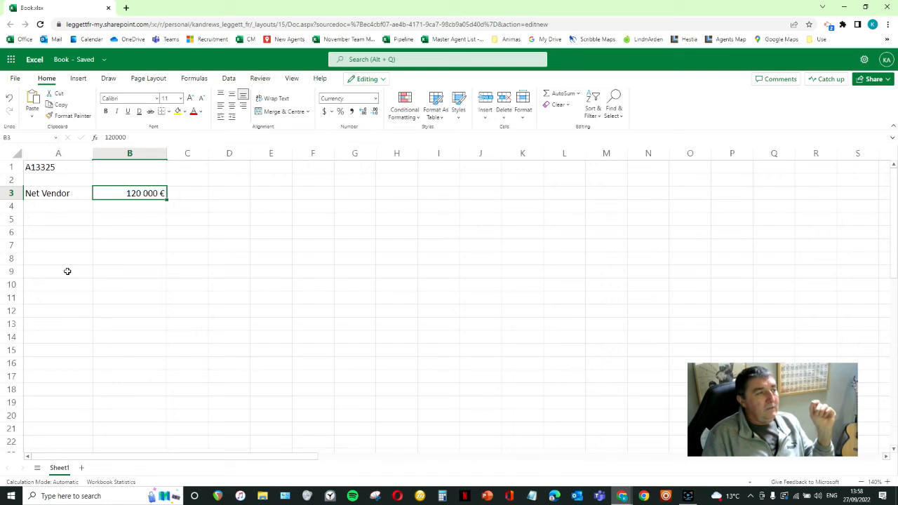
- Enter the label "Agency Fee" in cell A4, directly below Net Vendor
click(68, 209)
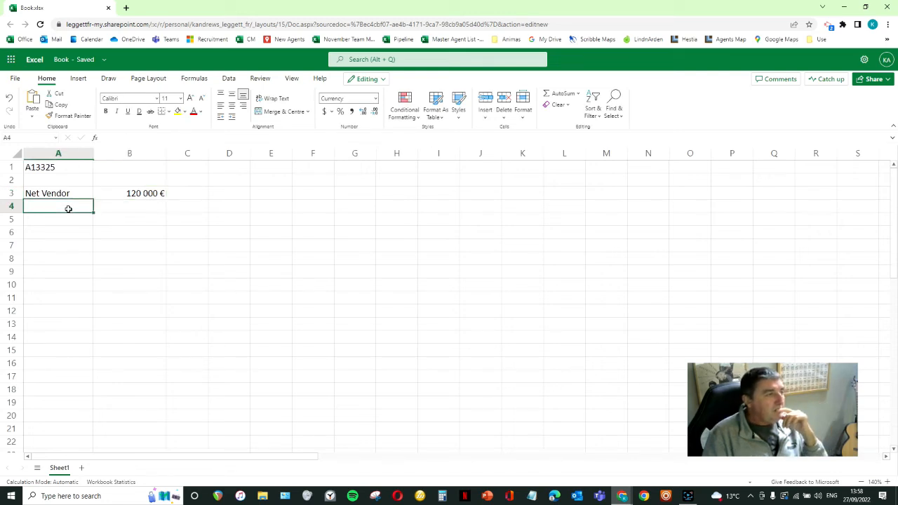
text(Agency Fee)
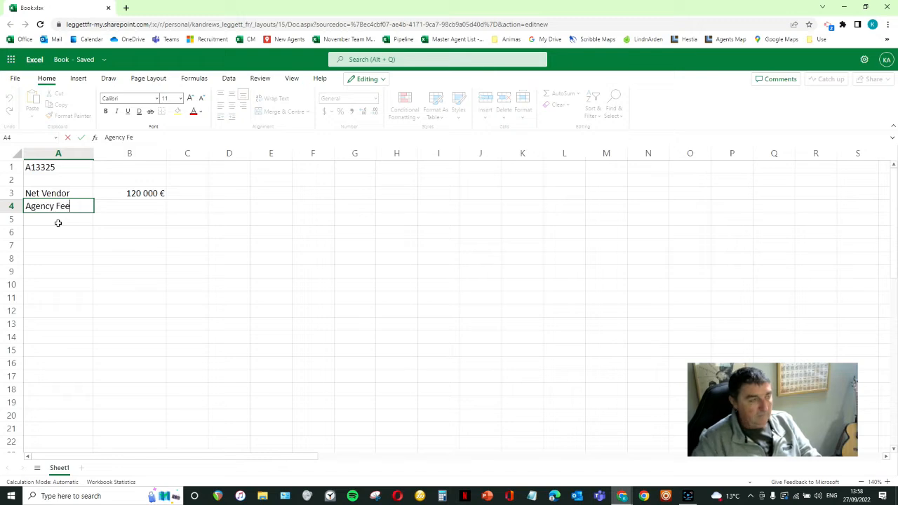
key(Return)
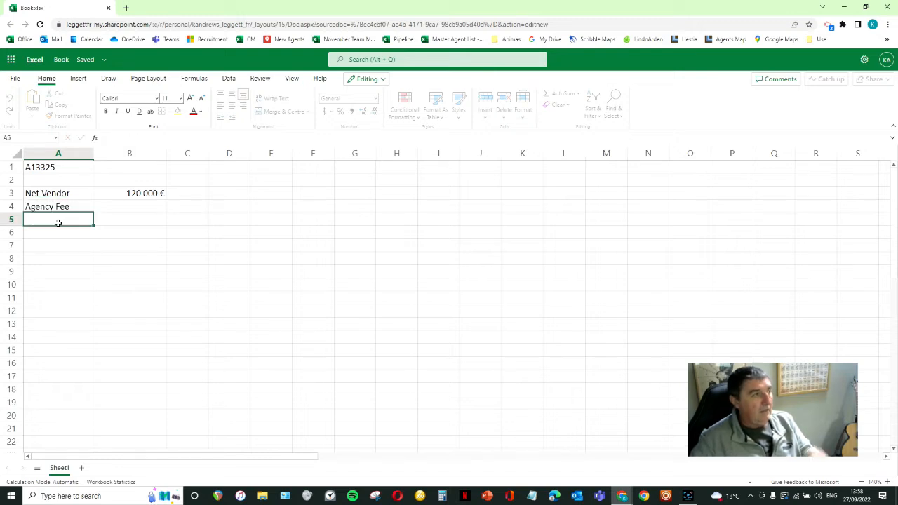
- Calculate the agency fee in B4 with the fixed-value formula =120000*0,09
key(Up)
key(Right)
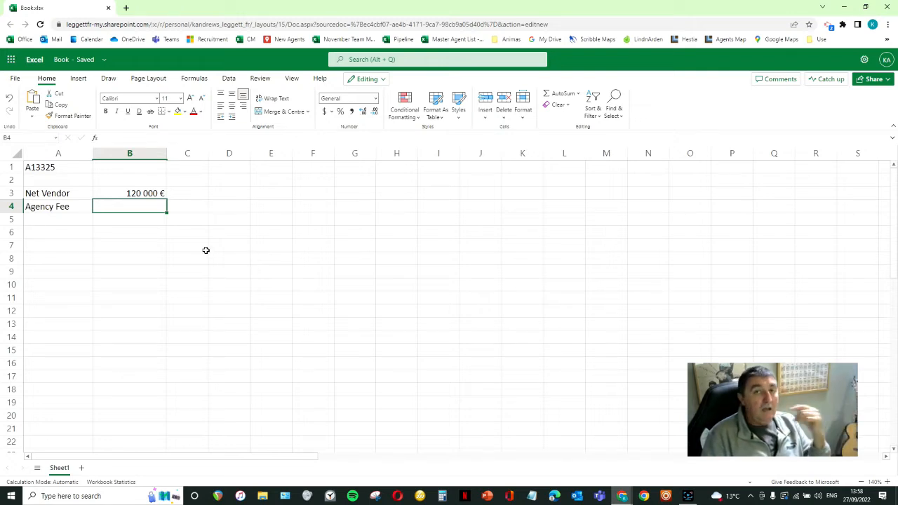
text(+120000)
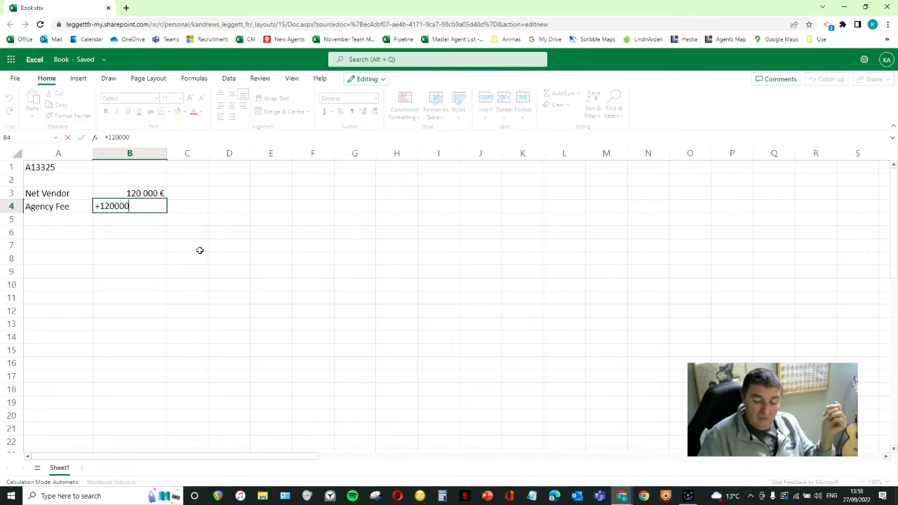
text(*,09)
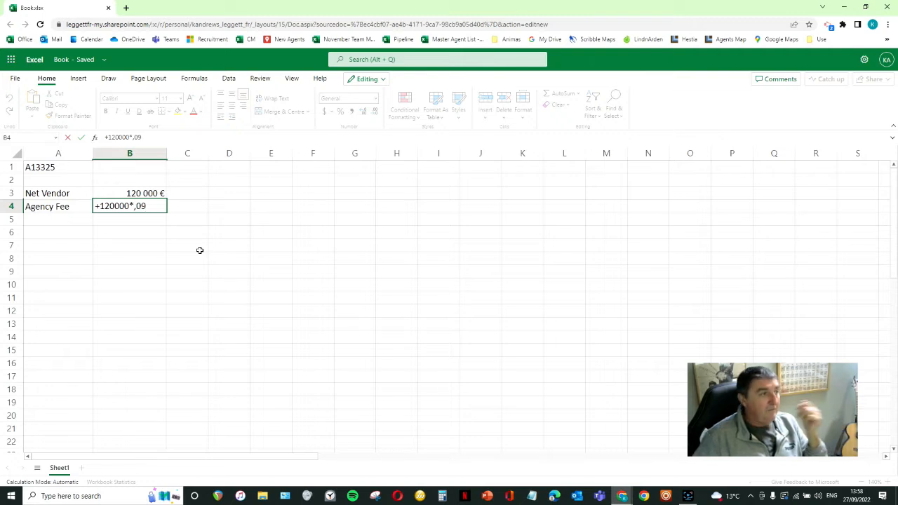
key(Return)
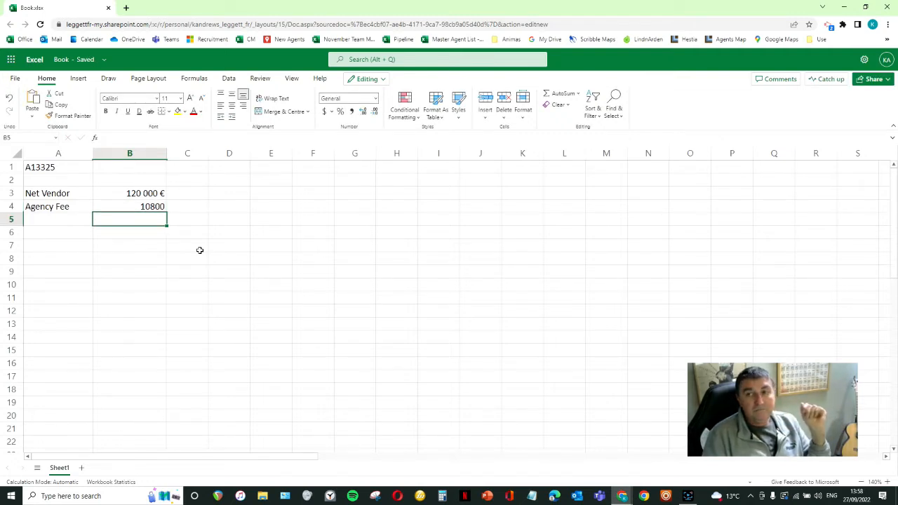
- Format the agency fee cell B4 as Currency in € with 0 decimal places
right_click(141, 210)
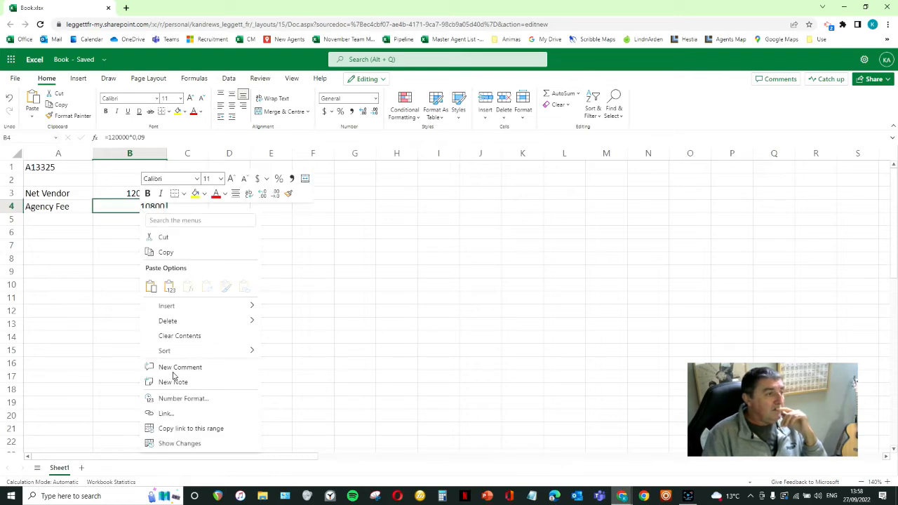
click(177, 398)
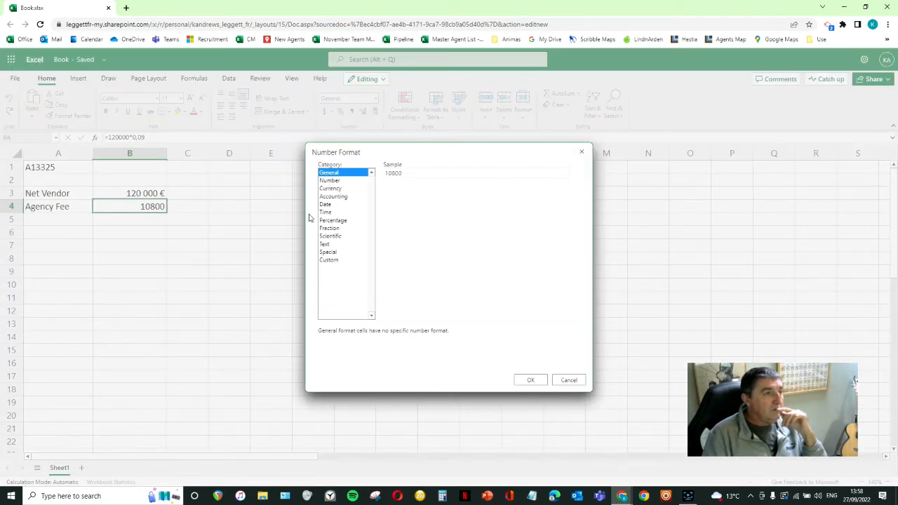
click(327, 189)
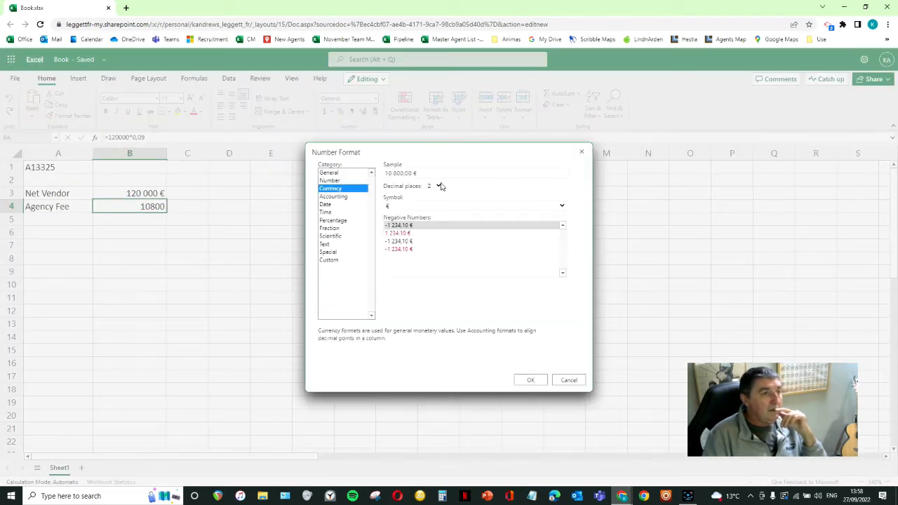
click(444, 186)
click(433, 197)
click(529, 380)
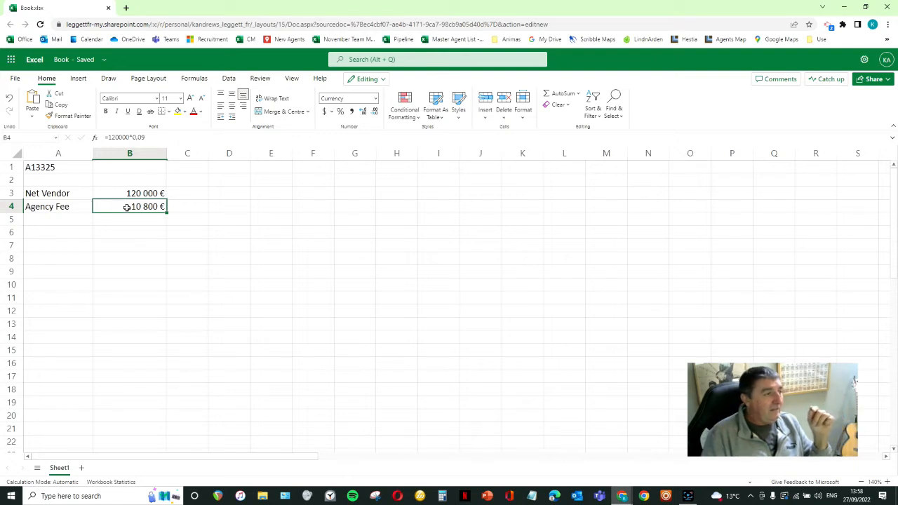
- Clear the agency fee formula from cell B4 and select the net vendor amount in B3
key(Delete)
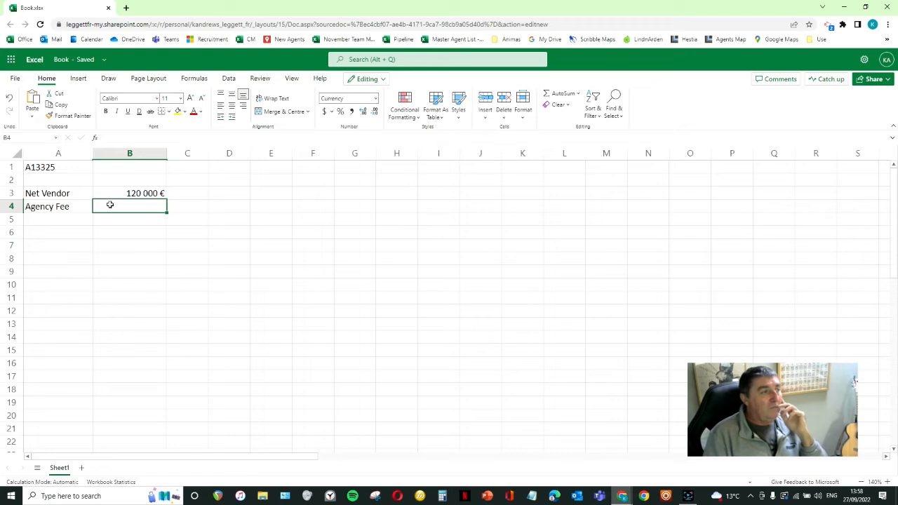
click(121, 192)
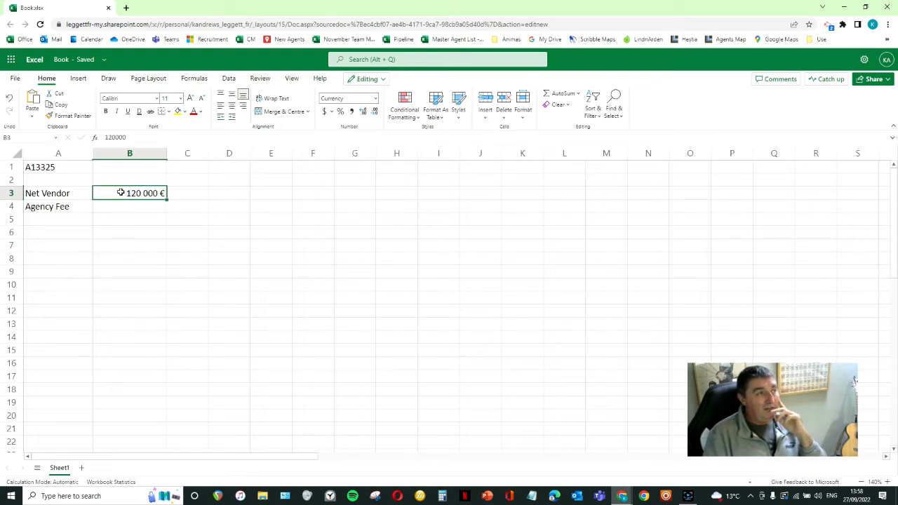
- Calculate the agency fee in B4 with the cell-reference formula +b3*,09, and clear the cell again
click(121, 203)
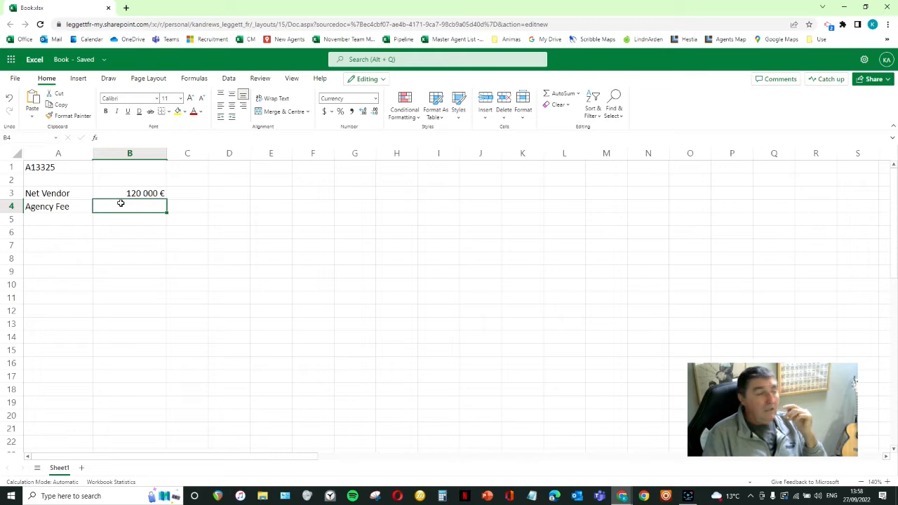
text(+)
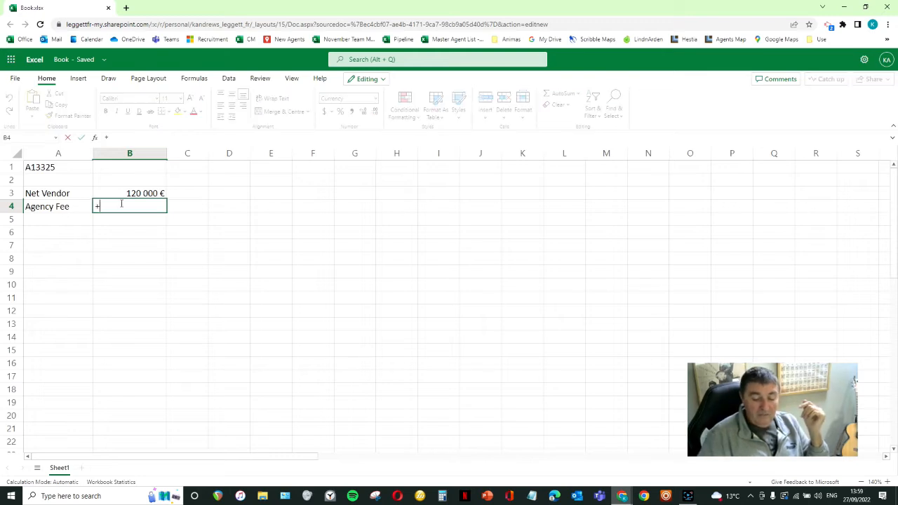
text(b3*,09)
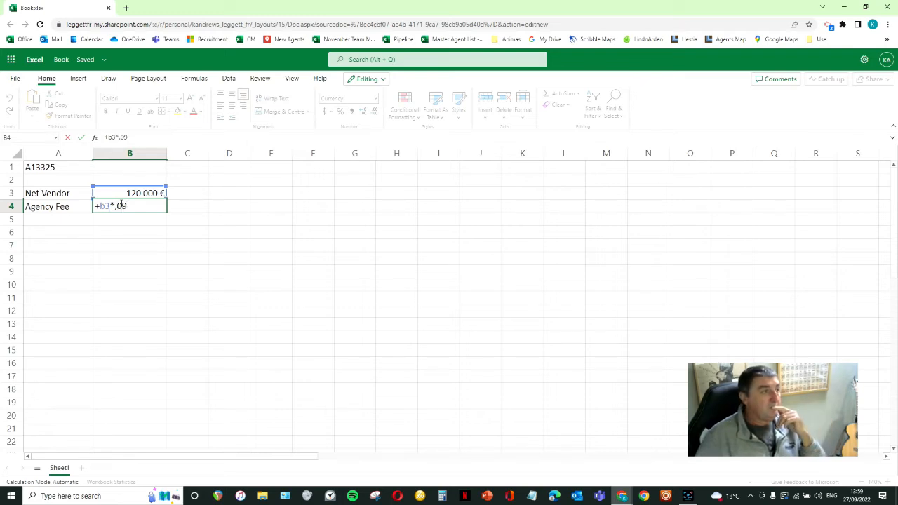
key(Return)
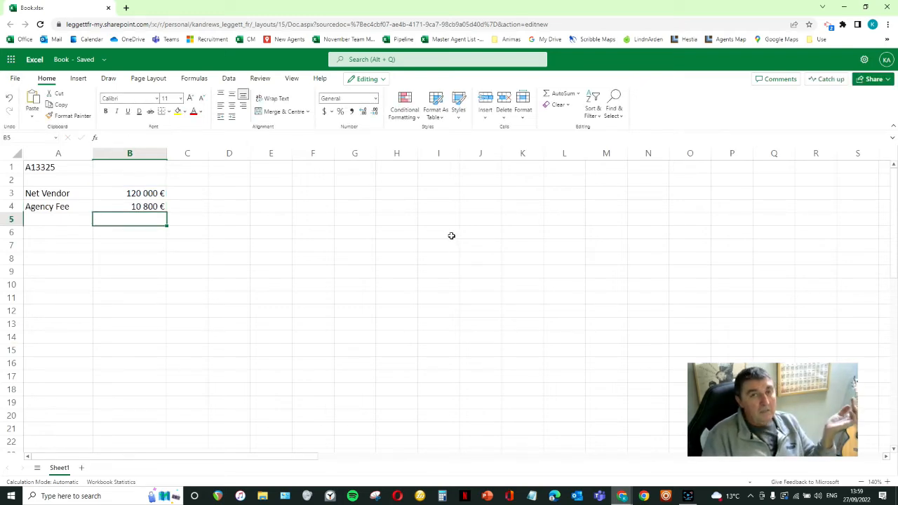
click(150, 204)
key(Delete)
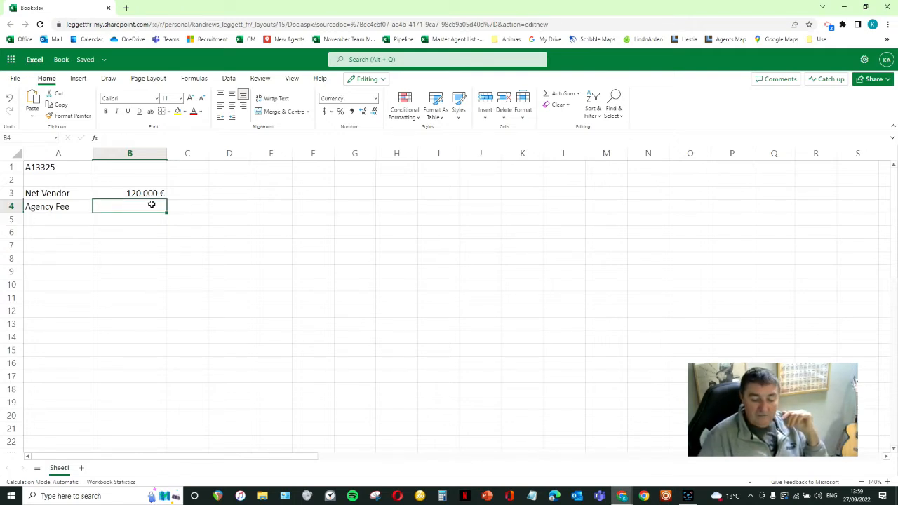
- Enter the agency fee formula +B3*,09 in B4, picking the net vendor cell as the reference
text(+)
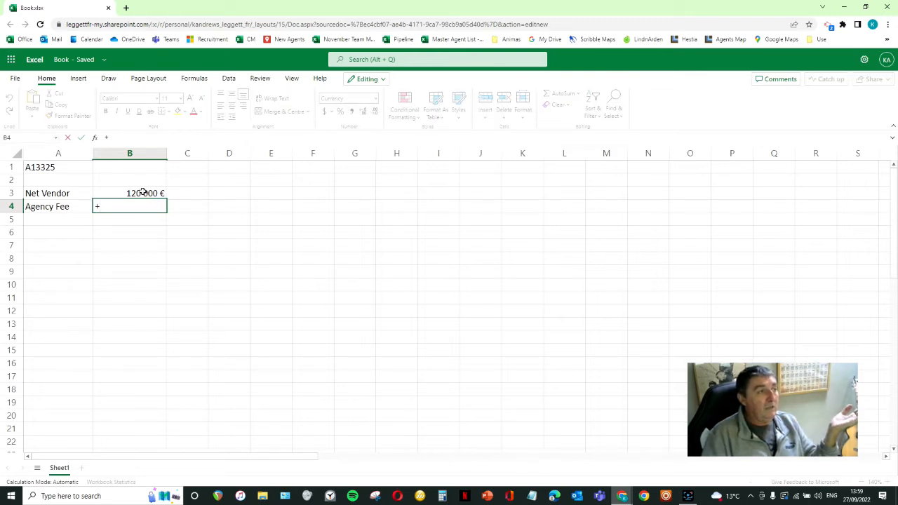
click(142, 193)
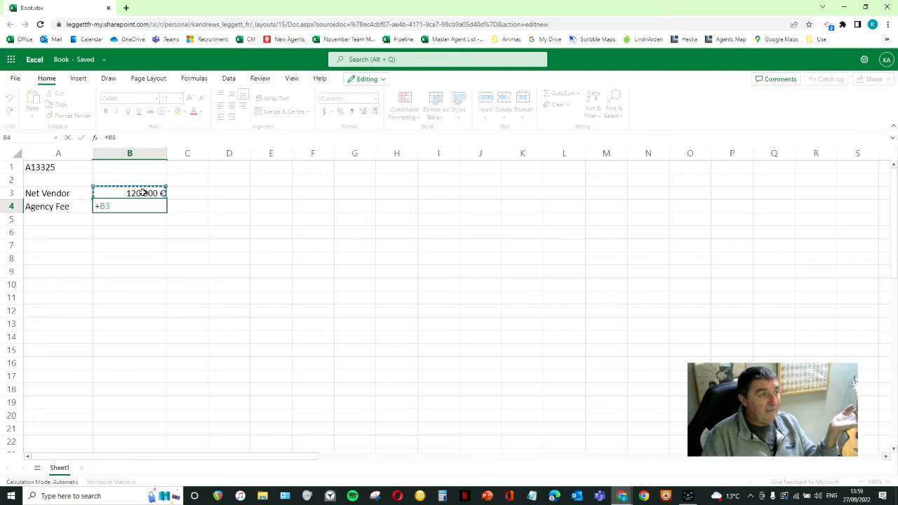
text(*0,09)
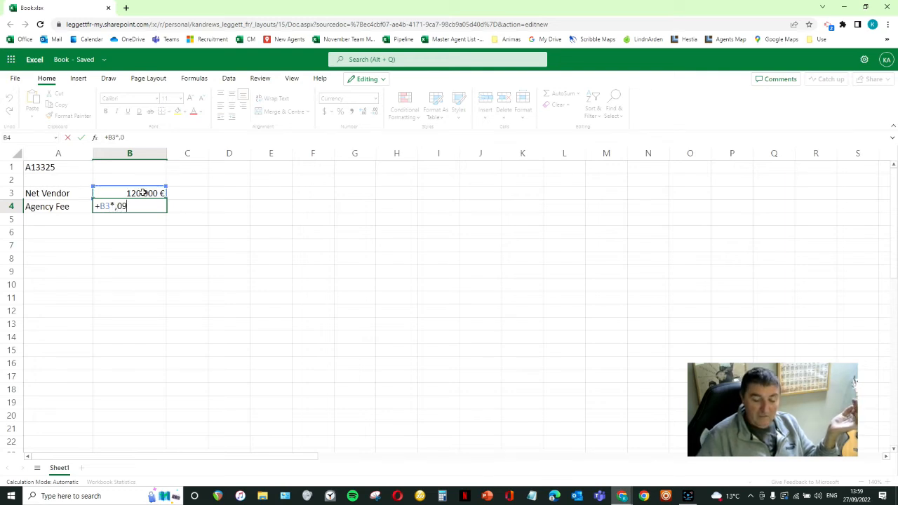
key(Return)
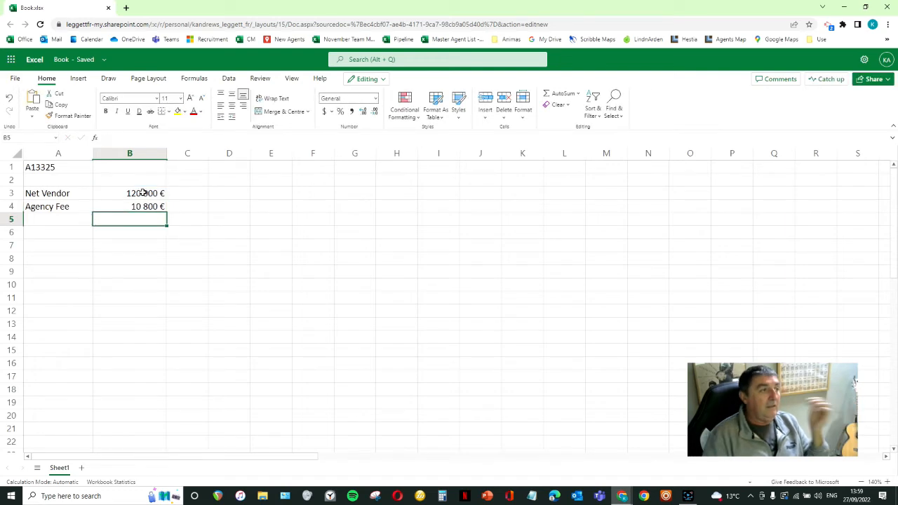
- Enter the label "Total Cost" in cell A5, directly below Agency Fee
click(57, 218)
text(Total)
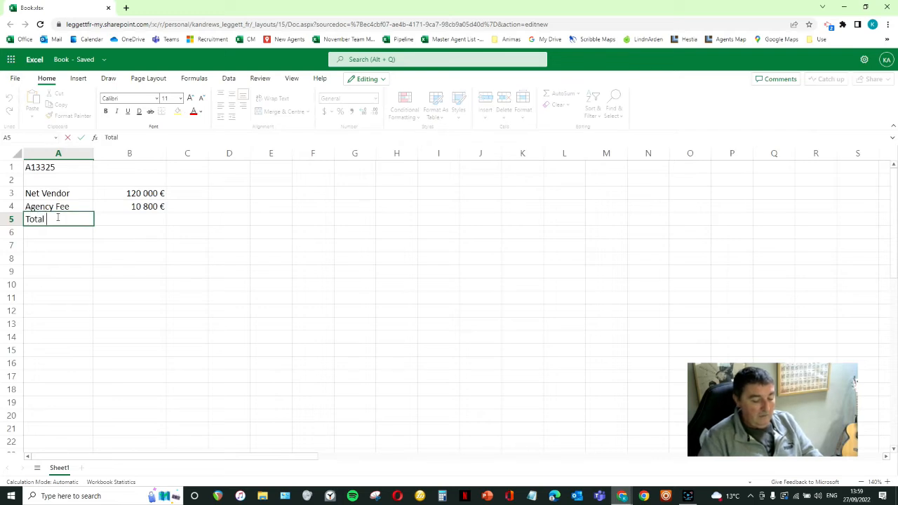
text( Cost)
key(Return)
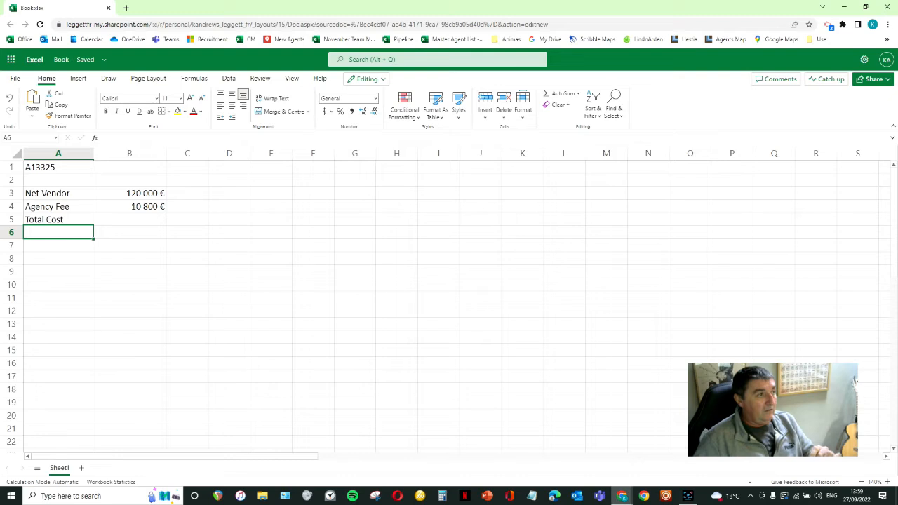
- Calculate the total cost in B5 with the fixed-value formula +120000+10800
key(Right)
key(Up)
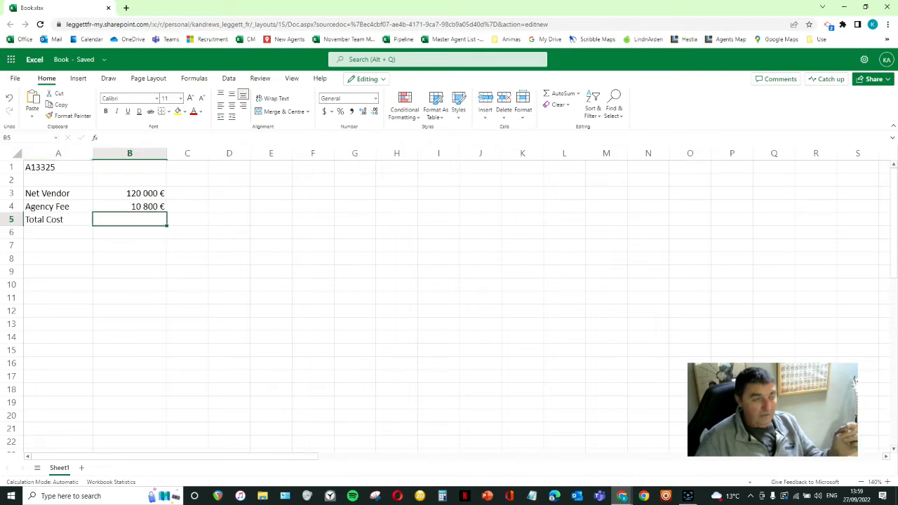
text(+120)
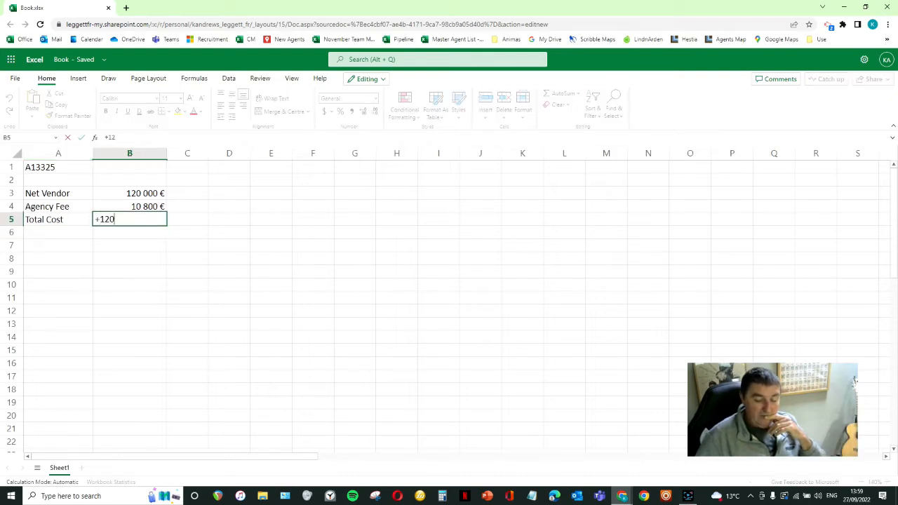
text(000)
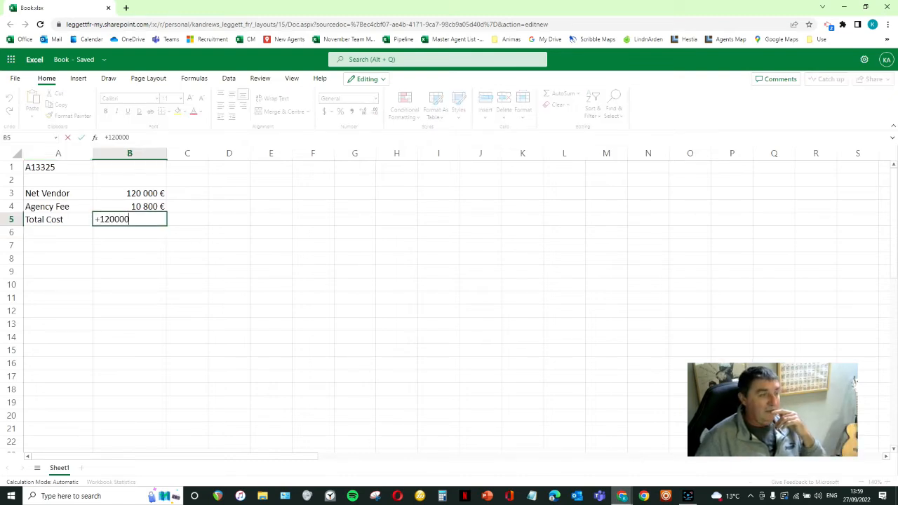
text(+10800)
key(Return)
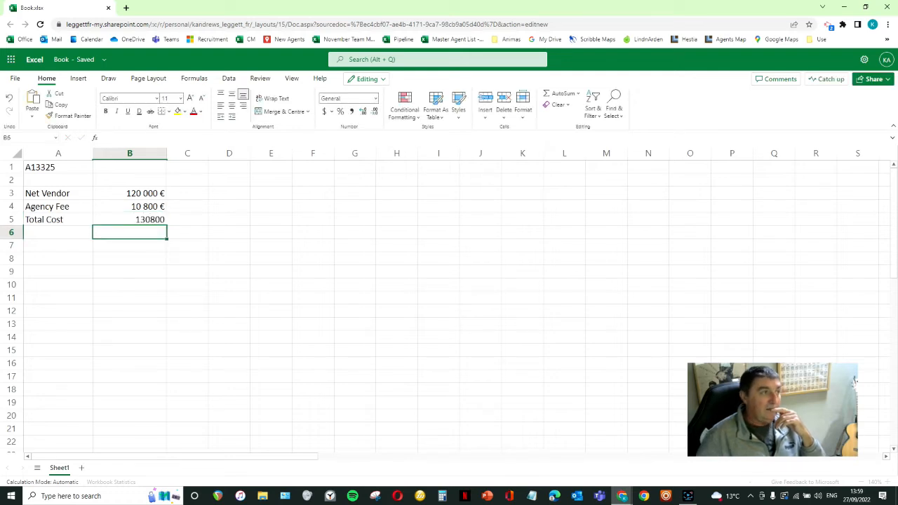
- Format the total cost cell B5 as Currency in € with 0 decimal places
click(120, 219)
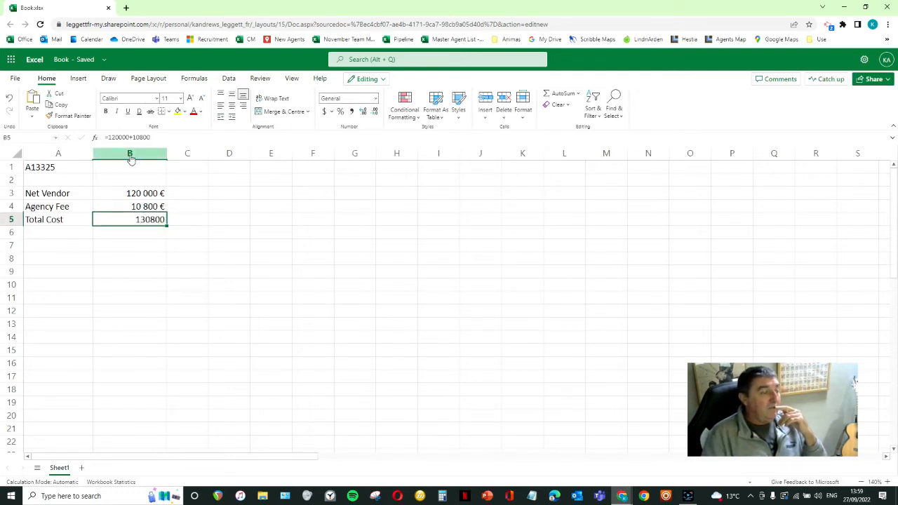
right_click(134, 216)
click(182, 409)
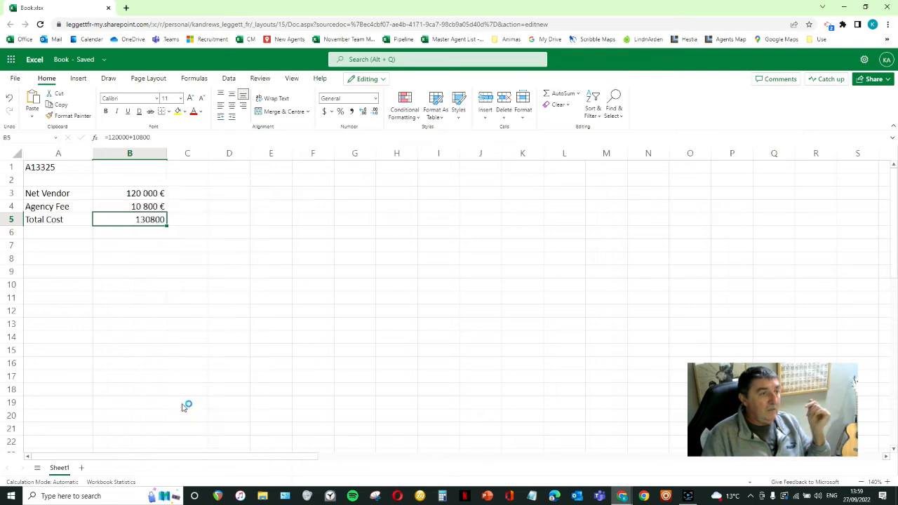
click(343, 189)
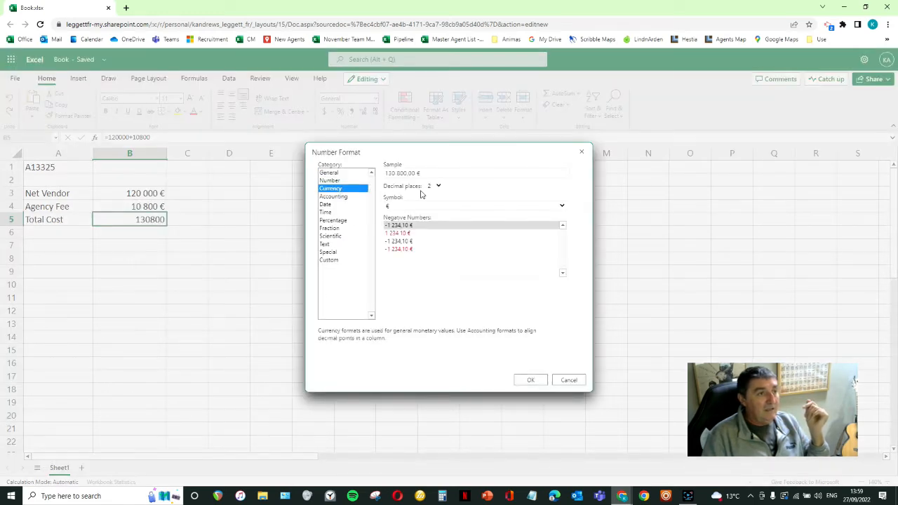
click(437, 186)
click(433, 196)
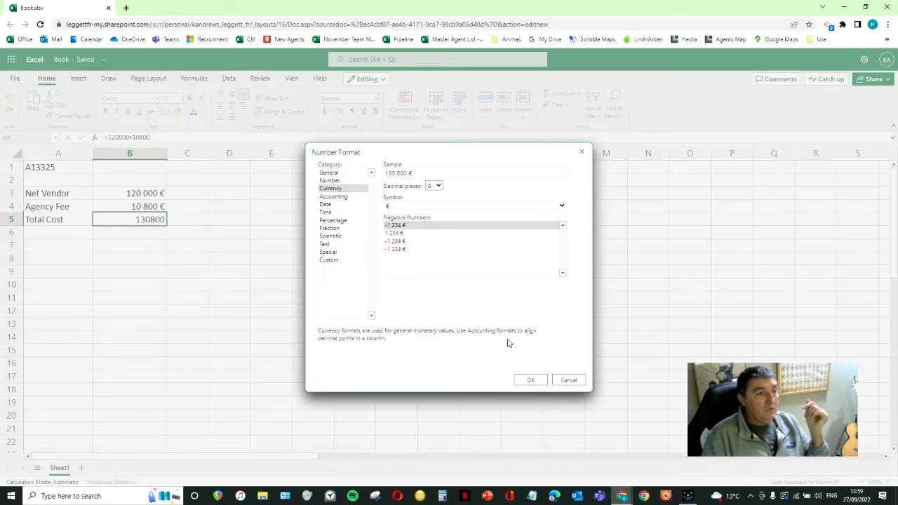
click(525, 380)
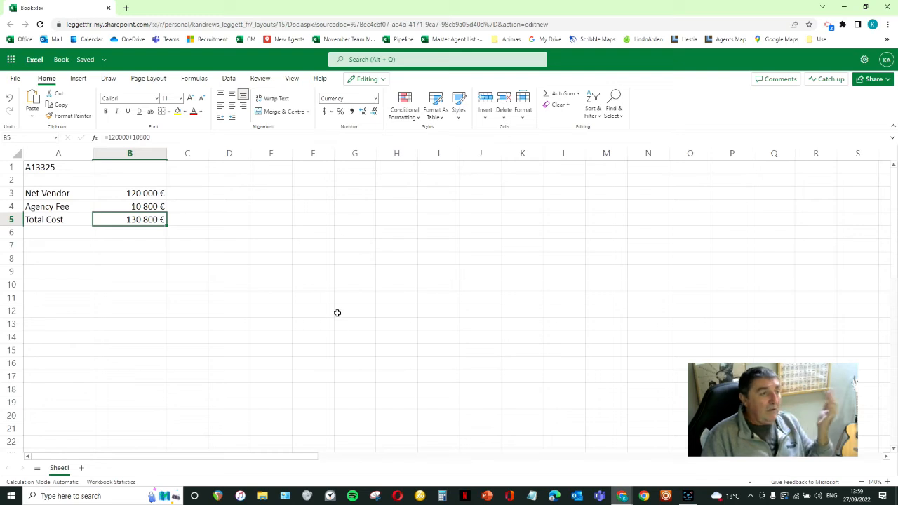
click(231, 154)
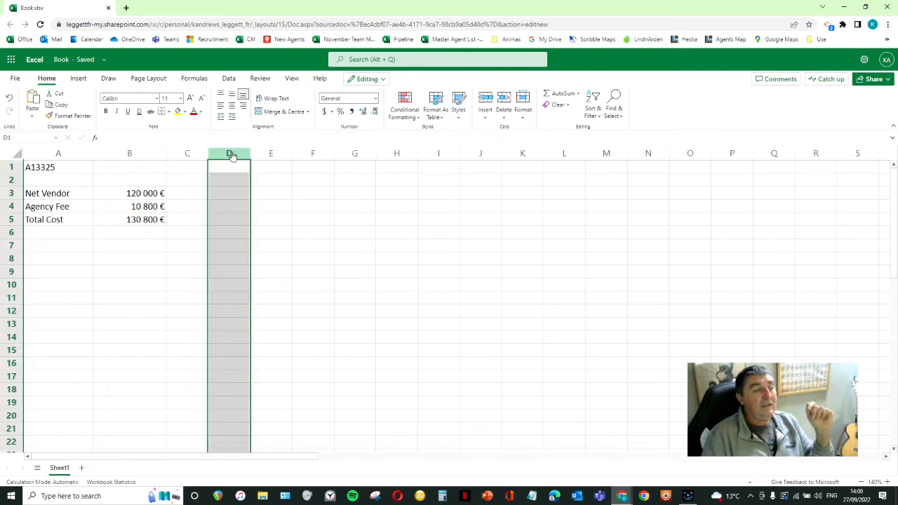
right_click(232, 155)
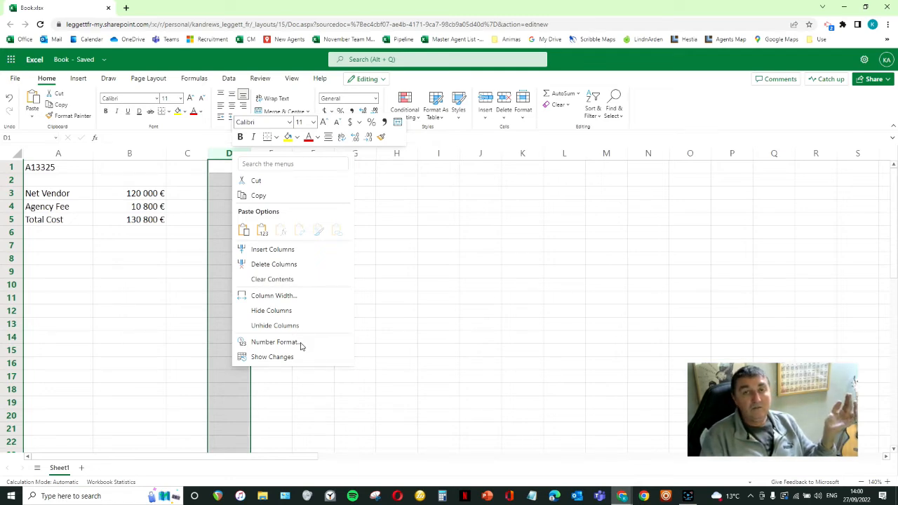
key(Escape)
click(439, 392)
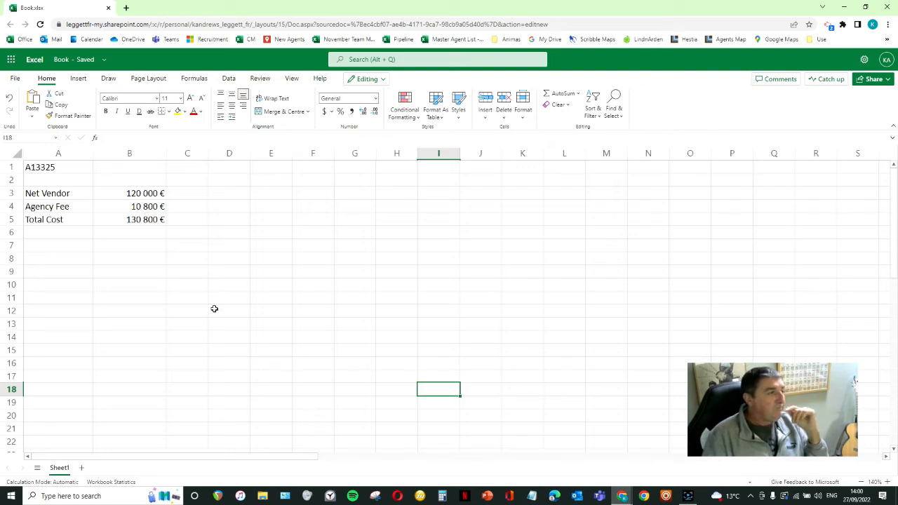
- Change the net vendor amount in B3 to 110000
click(135, 198)
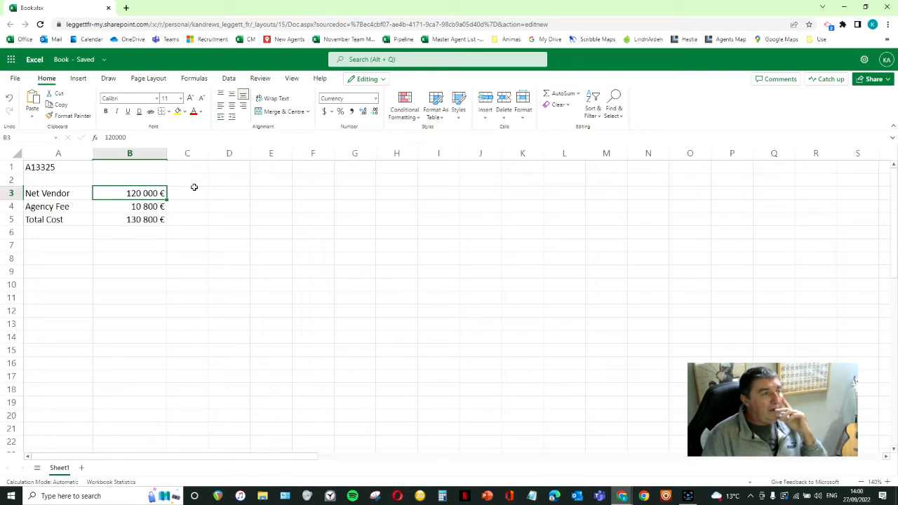
text(110000)
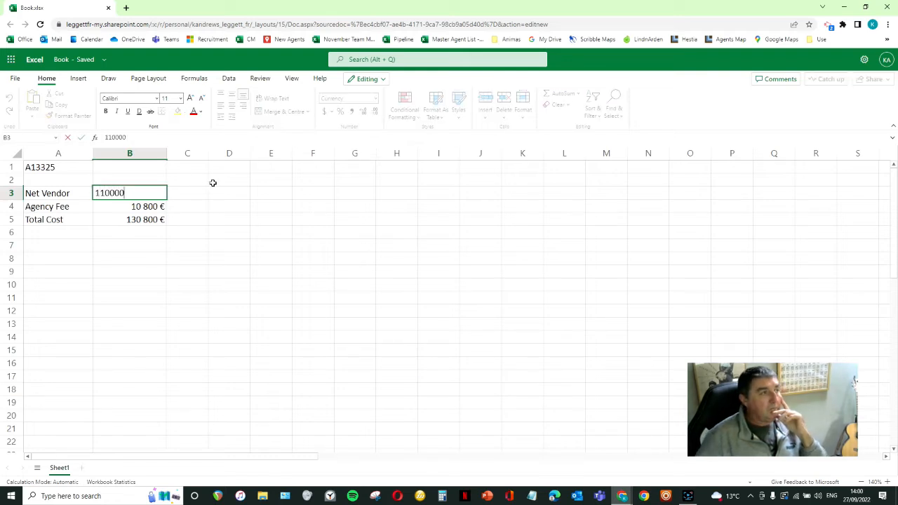
key(Return)
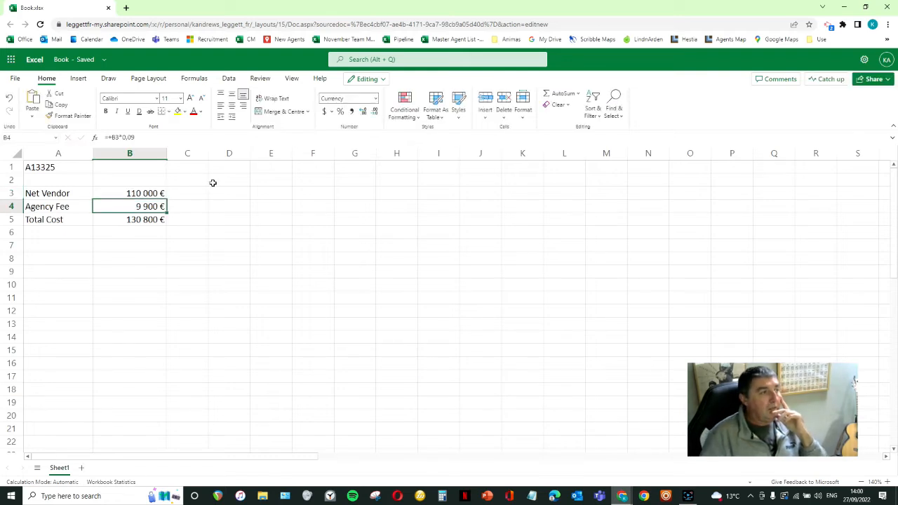
- Replace the total cost formula in B5 with +B3+B4, picking the net vendor and agency fee cells as references
click(140, 219)
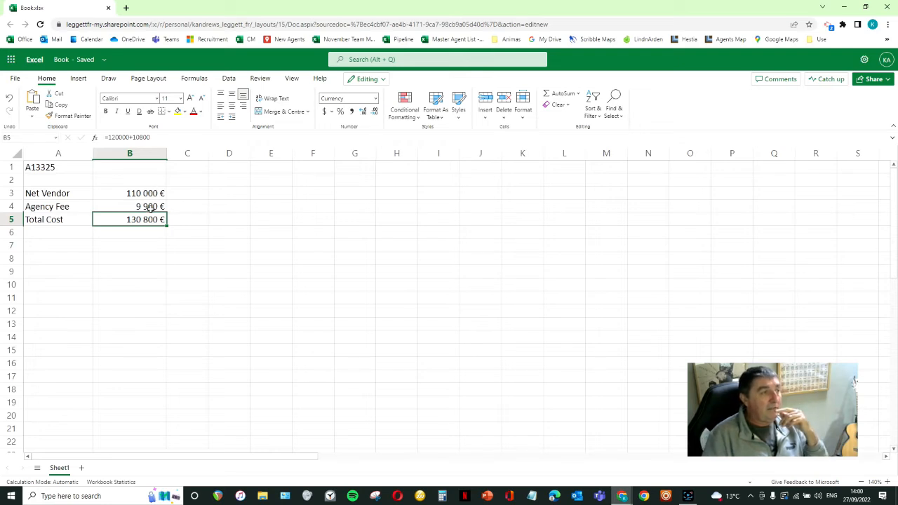
text(+)
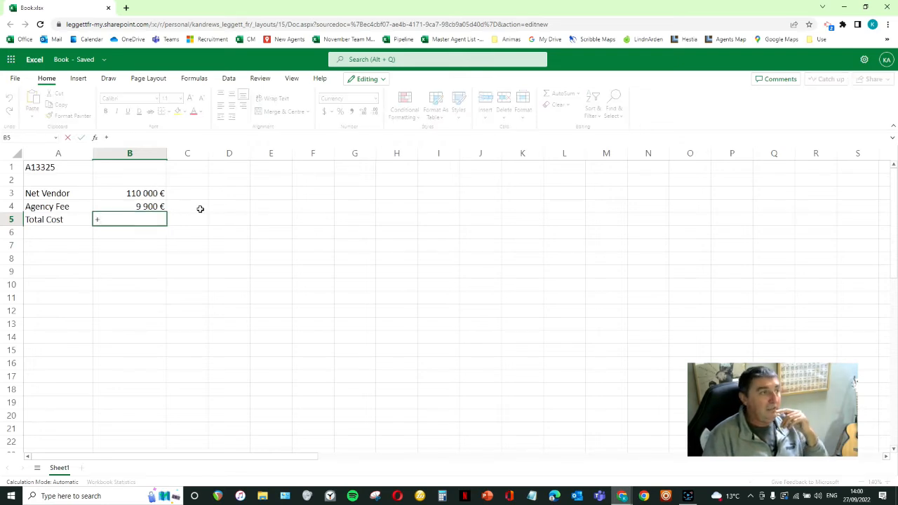
click(149, 193)
text(+)
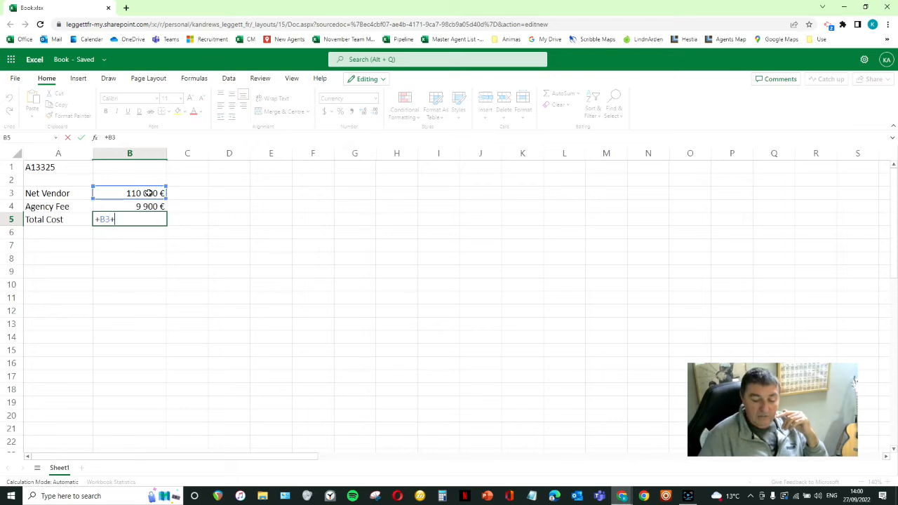
click(155, 208)
key(Return)
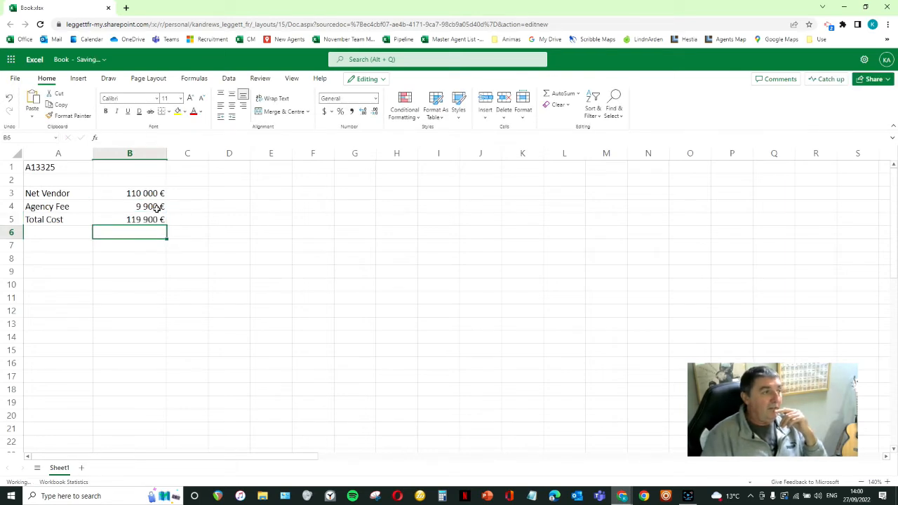
- Set the net vendor amount in B3 to 120000
click(149, 193)
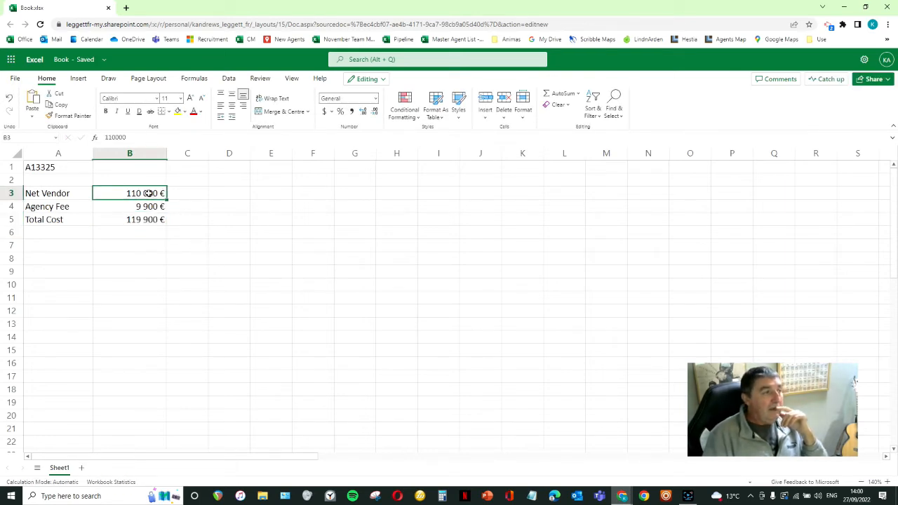
text(120000)
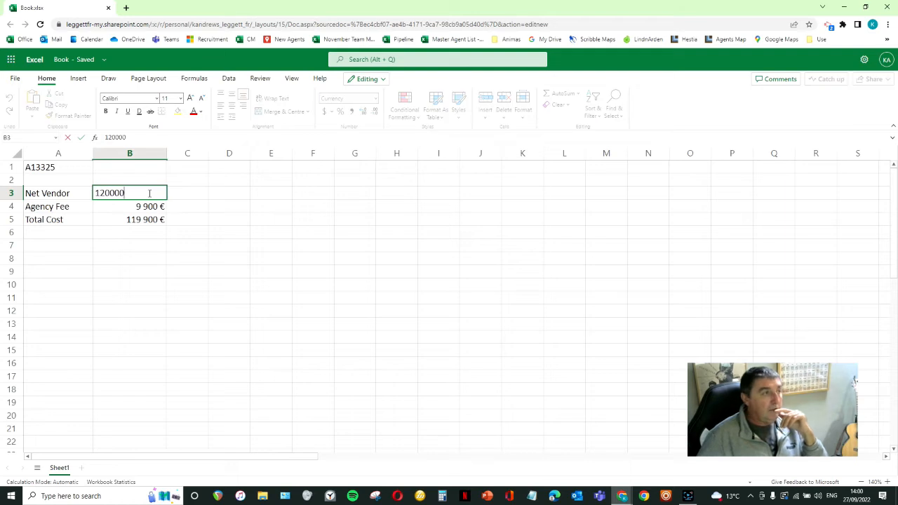
key(Return)
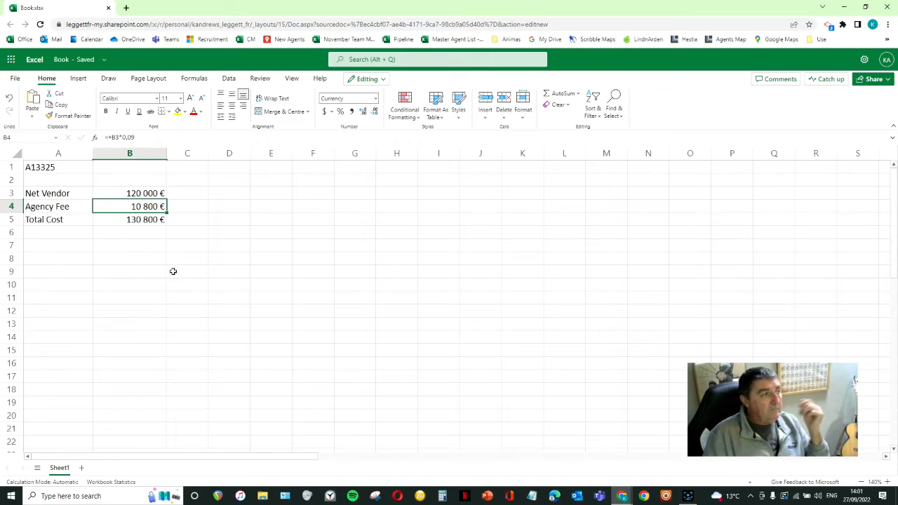
- Insert a new row above the Agency Fee row
click(11, 208)
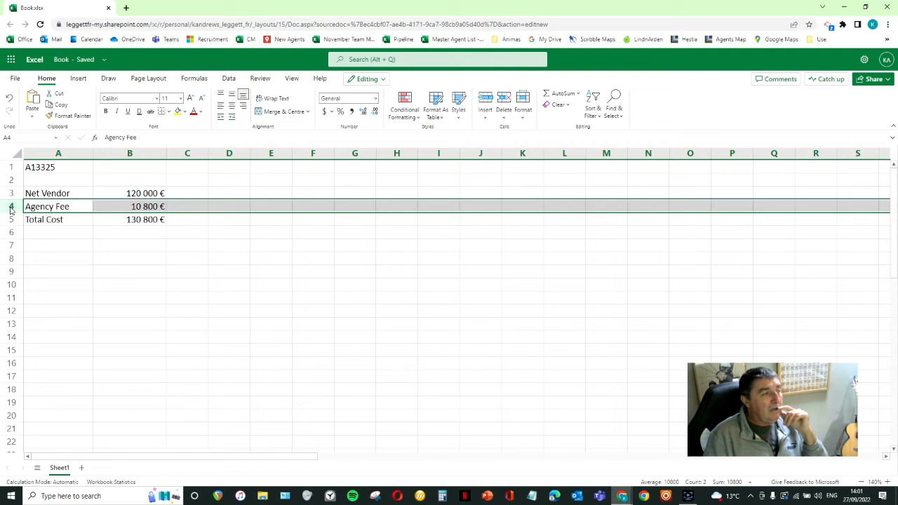
right_click(11, 209)
click(28, 305)
- Try to label the new row in A4 as an agency fee percentage, entering %
click(51, 208)
text(Agency Fee)
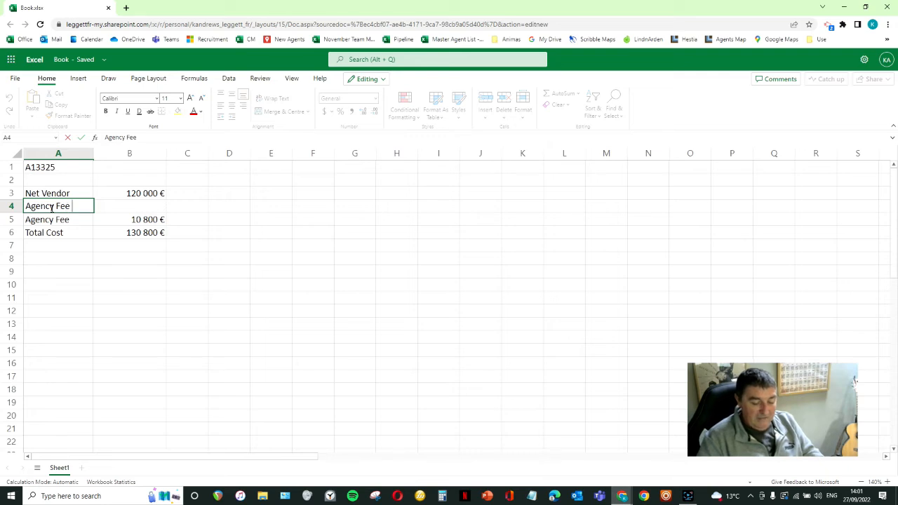
key(BackSpace)
key(BackSpace)
key(BackSpace)
key(BackSpace)
key(BackSpace)
key(BackSpace)
key(BackSpace)
key(BackSpace)
key(BackSpace)
key(BackSpace)
text(%)
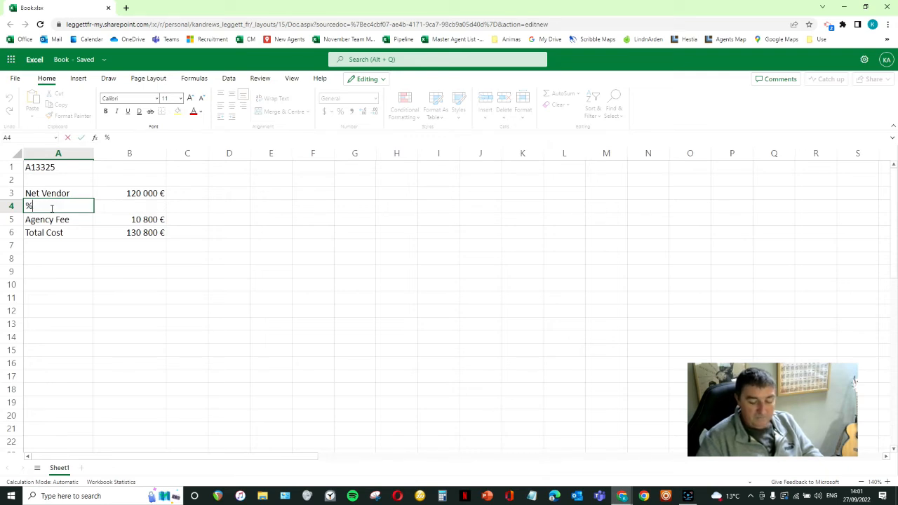
key(Return)
- Replace the label in A4 with AGENCY FEE %
click(50, 208)
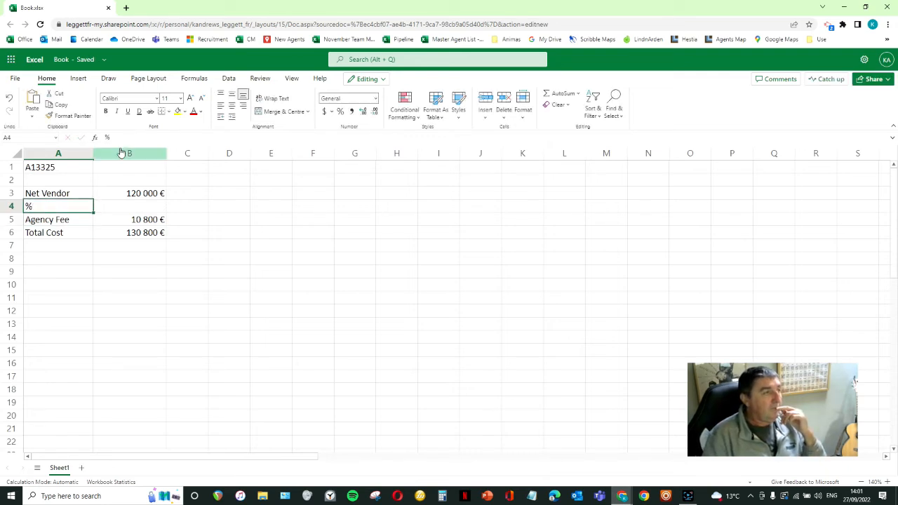
click(123, 137)
drag(123, 135, 81, 127)
text(AGENCY FEE)
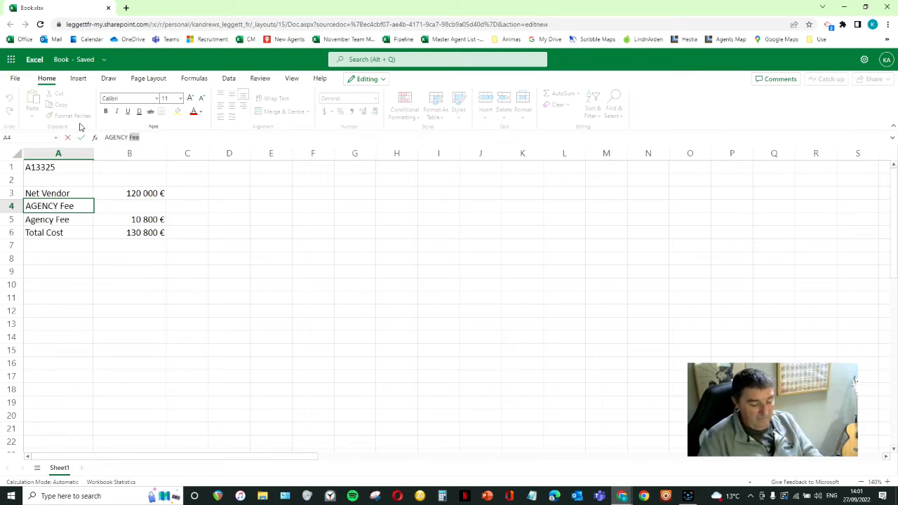
text( %)
key(Return)
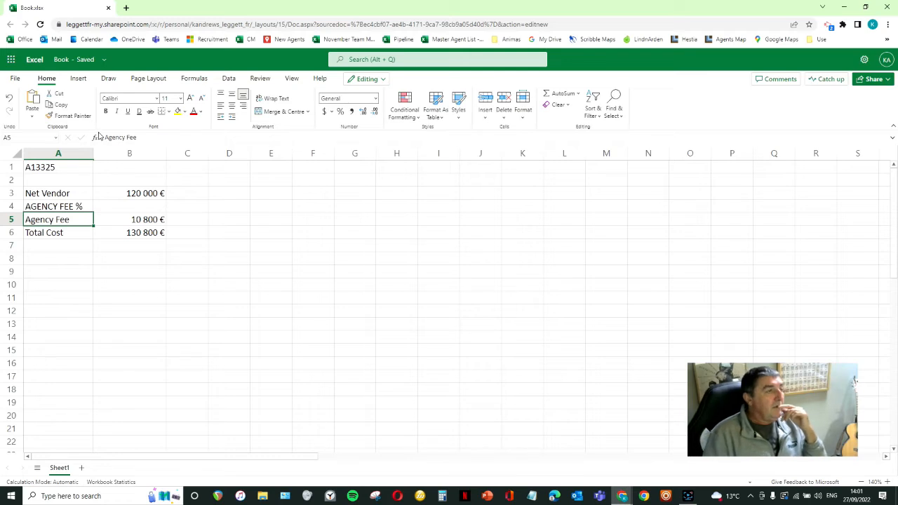
- Enter 09 as the agency fee rate in B4
click(141, 203)
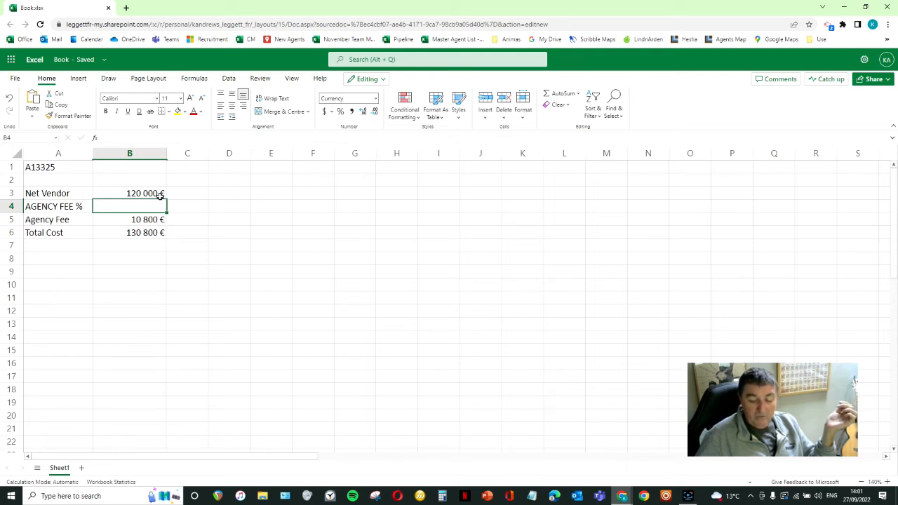
text(09)
key(Return)
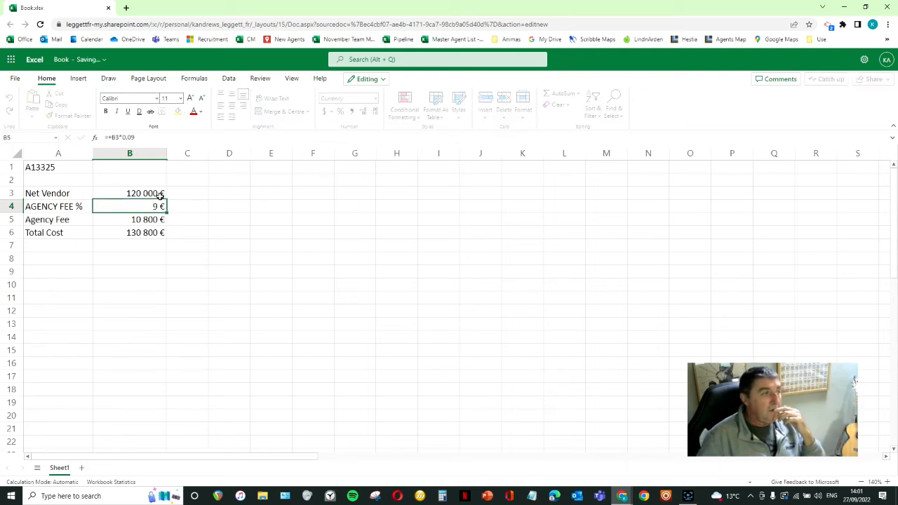
- Format the fee rate cell B4 as Percentage with 2 decimal places and set its value to 9%
click(162, 206)
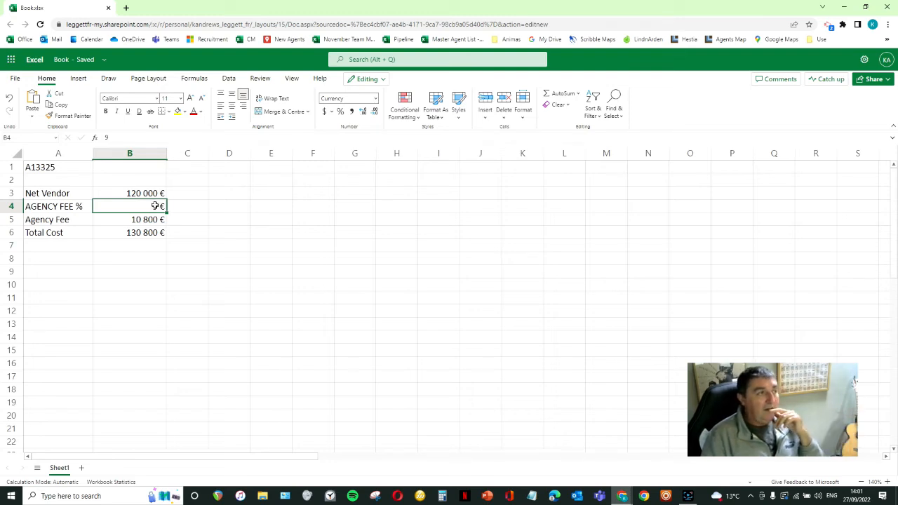
right_click(155, 206)
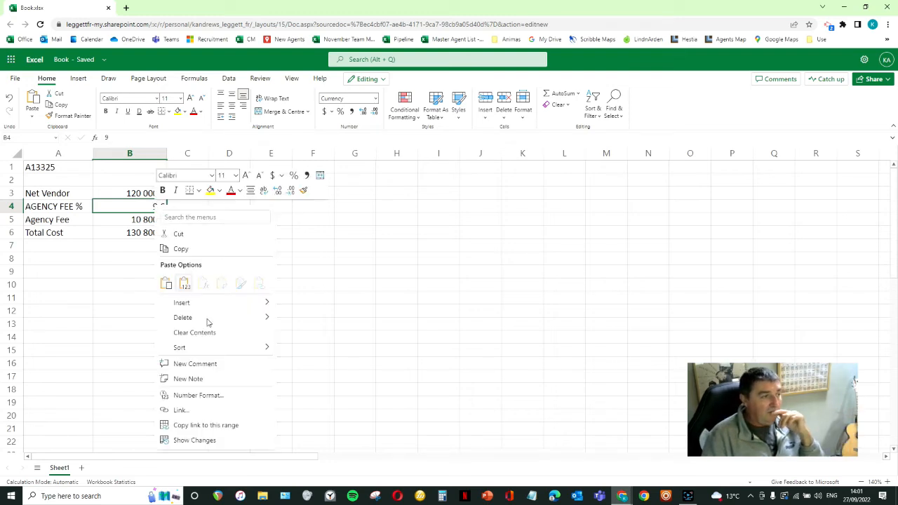
click(206, 395)
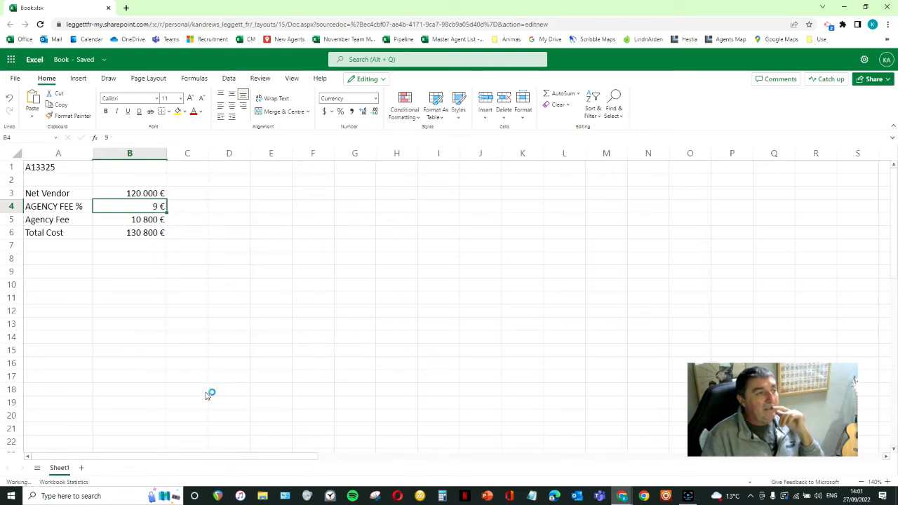
click(322, 221)
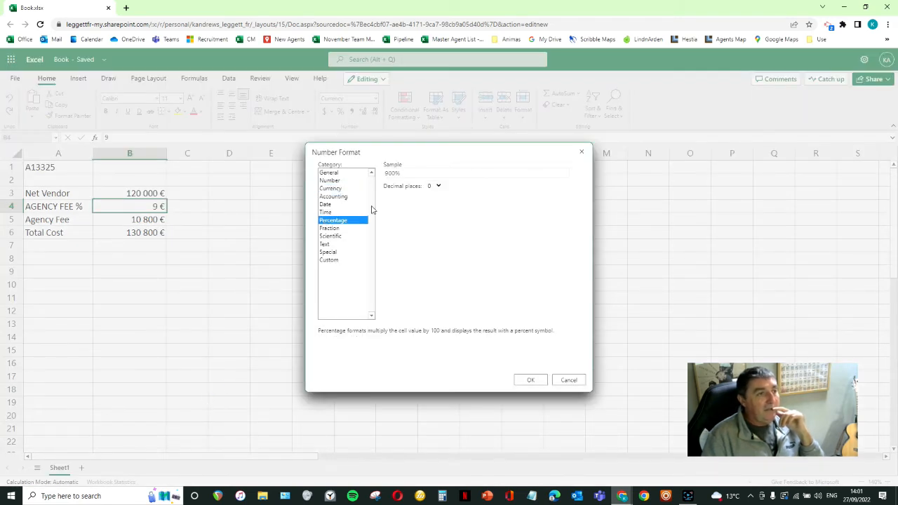
click(438, 188)
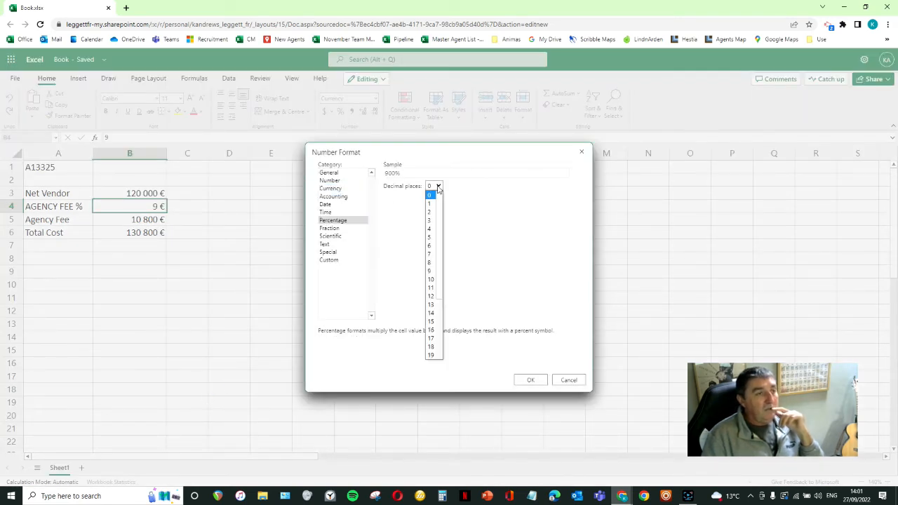
click(432, 213)
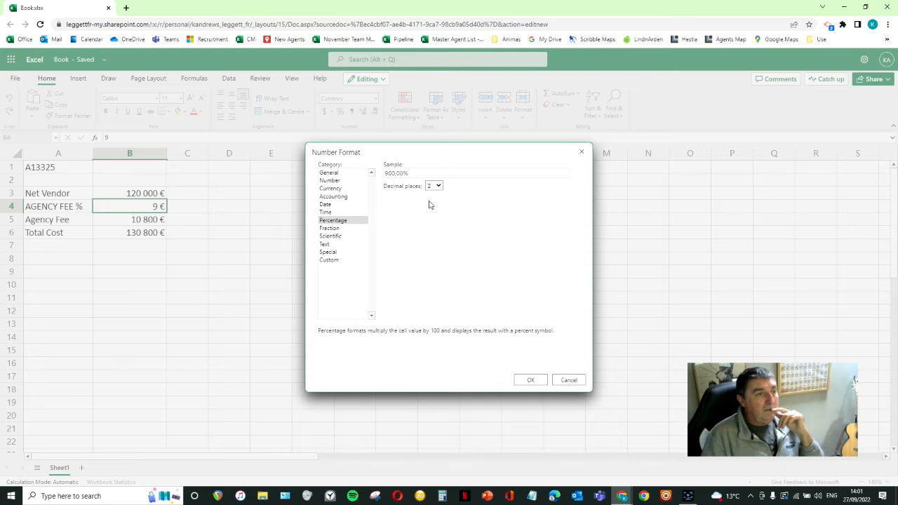
click(532, 379)
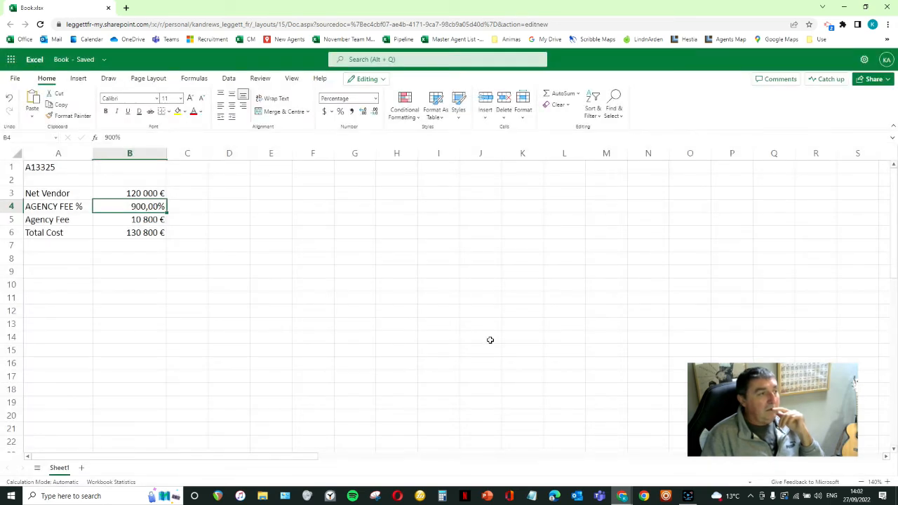
text(09)
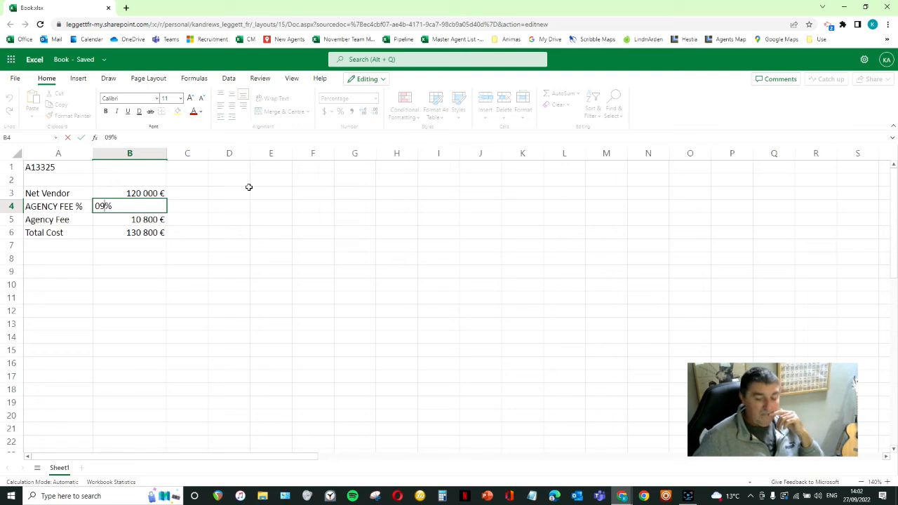
key(Return)
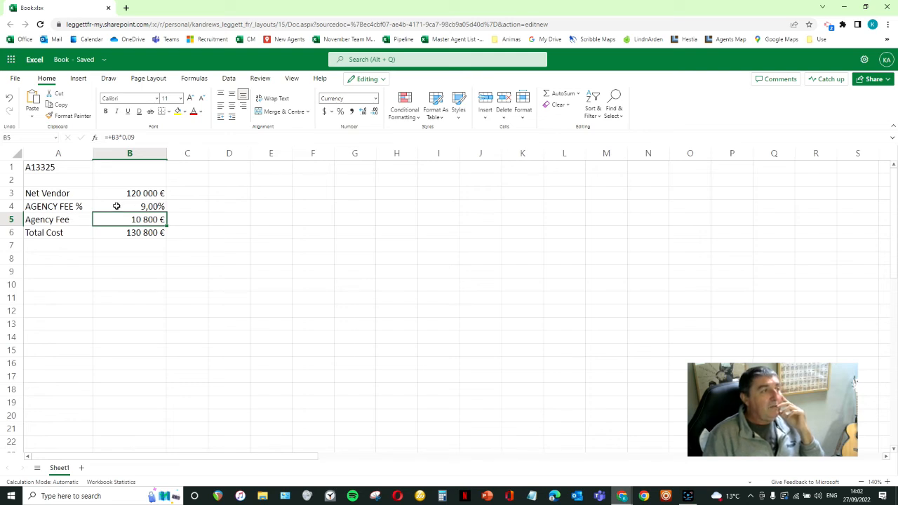
- Replace the agency fee formula in B5 with +B3*B4, picking the net vendor and fee rate cells as references
click(141, 136)
click(299, 218)
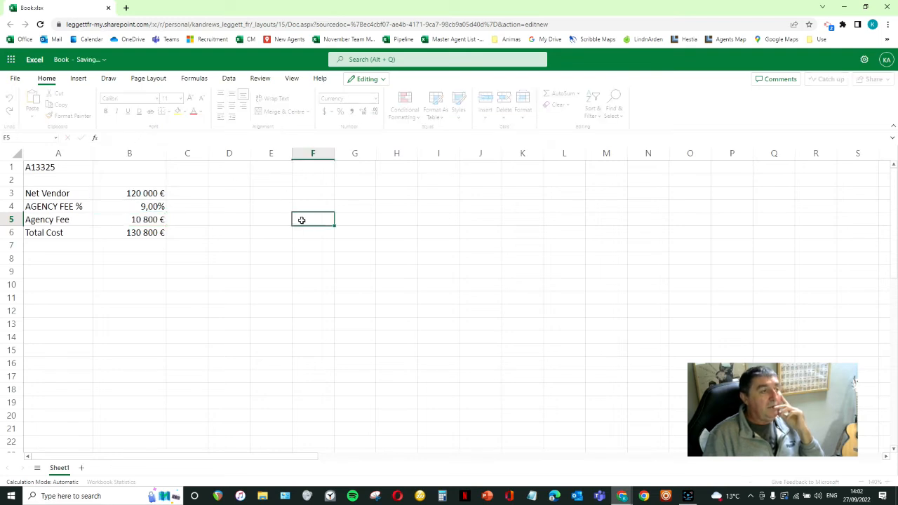
click(146, 217)
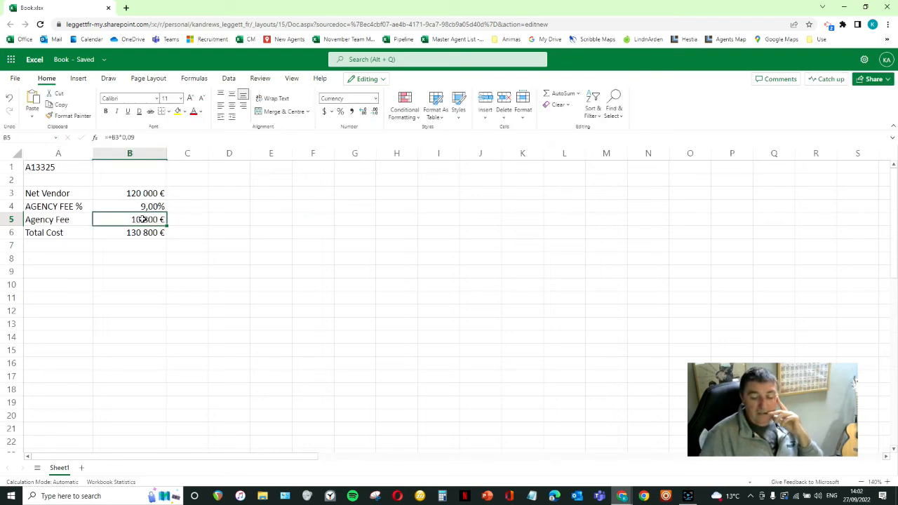
text(+)
click(146, 195)
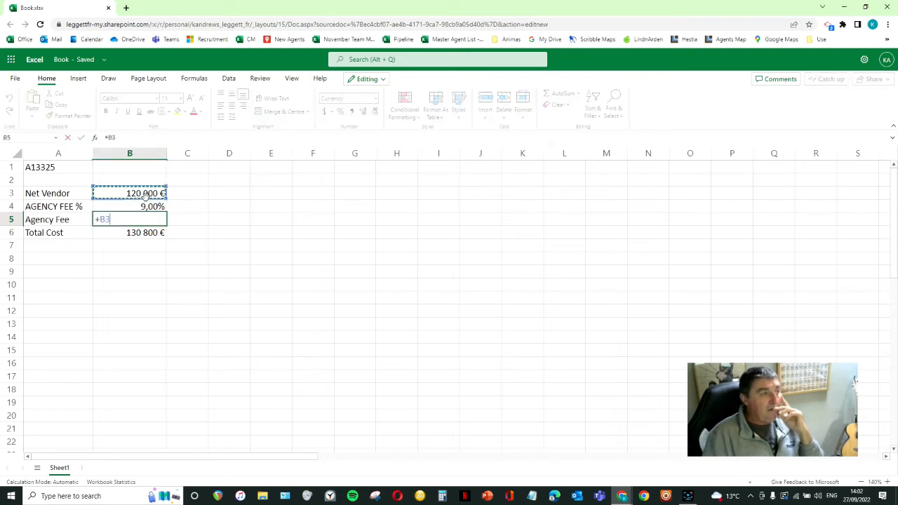
text(*)
click(136, 203)
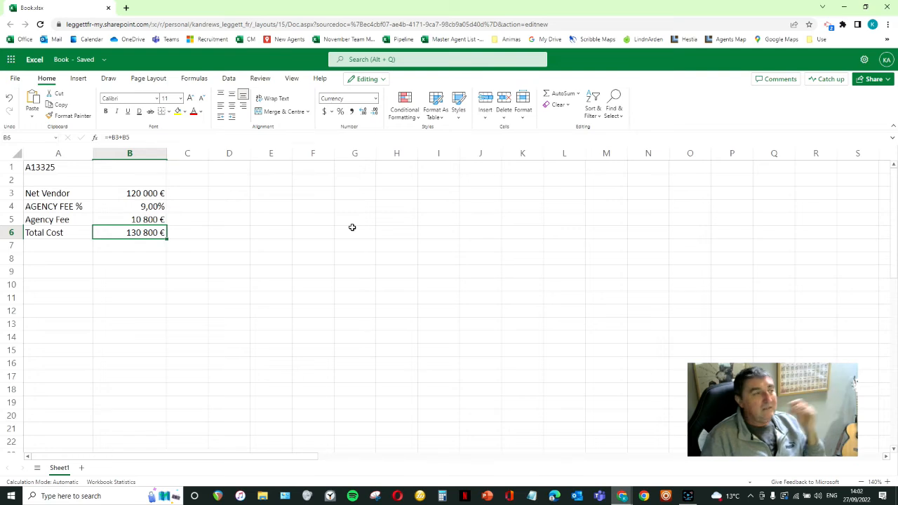
key(Up)
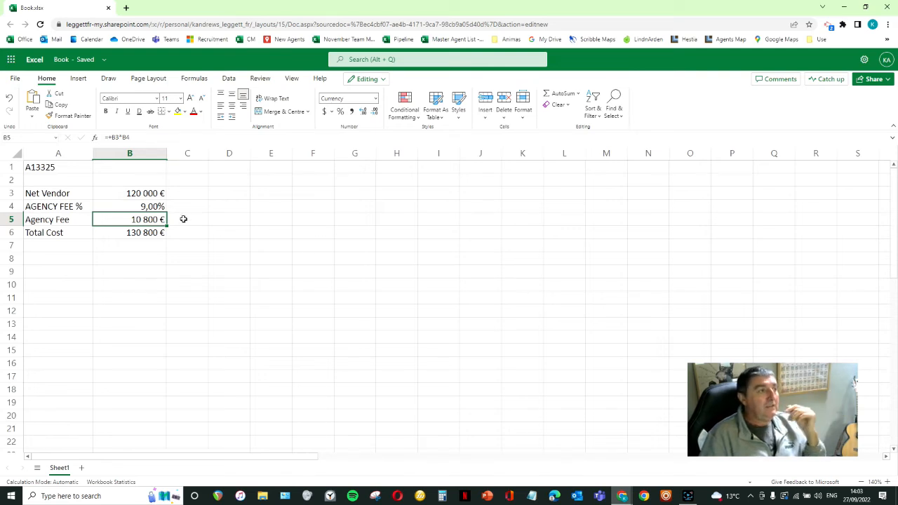
- Change the agency fee rate in B4 to 8,5%
click(158, 207)
text(8,5)
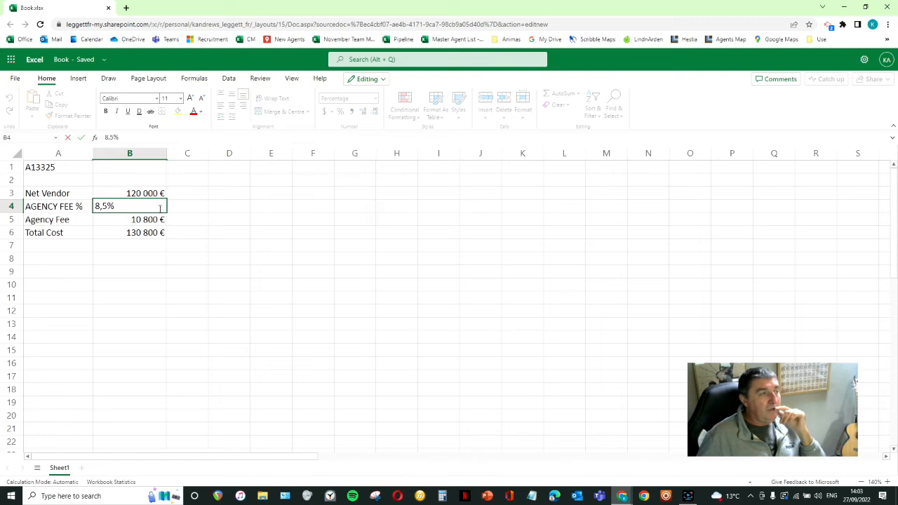
key(Return)
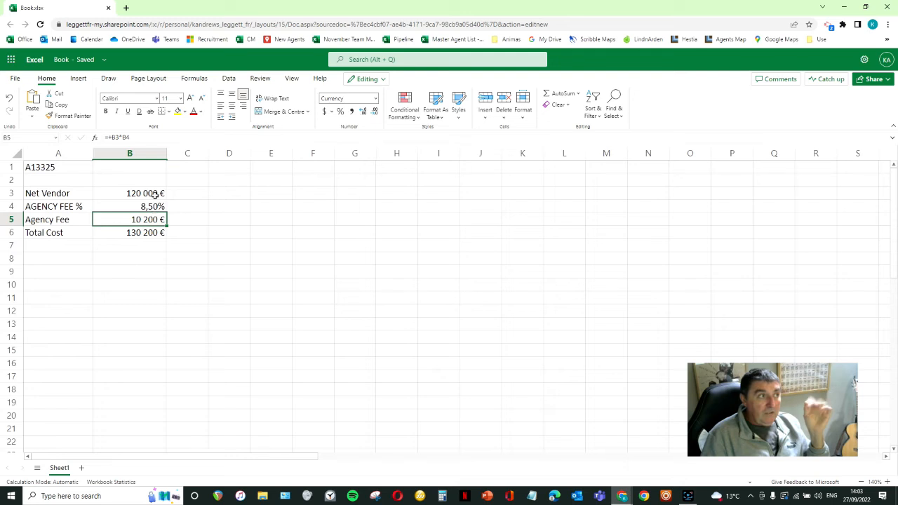
- Set the agency fee rate in B4 to 9%
click(134, 205)
text(9)
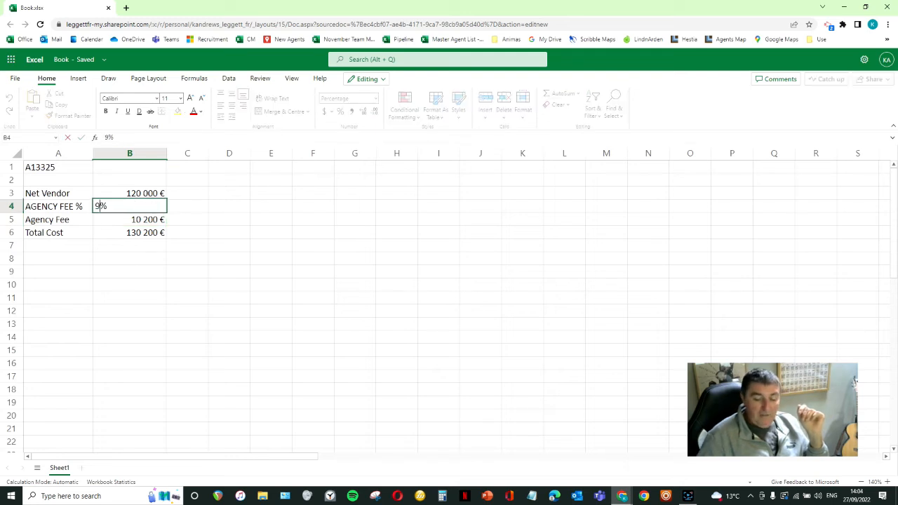
key(Return)
- Enter the heading MANDATE in B2 above the price figures and right-align it
click(123, 179)
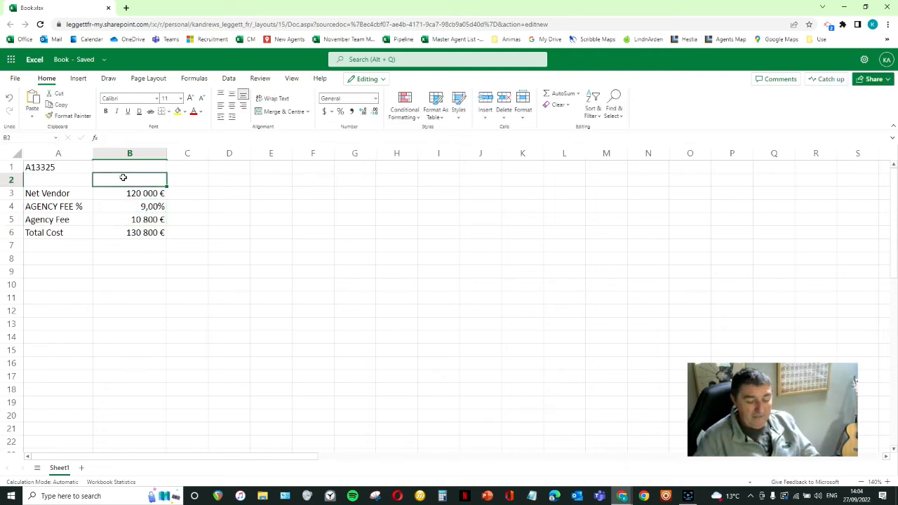
text(MANDATE)
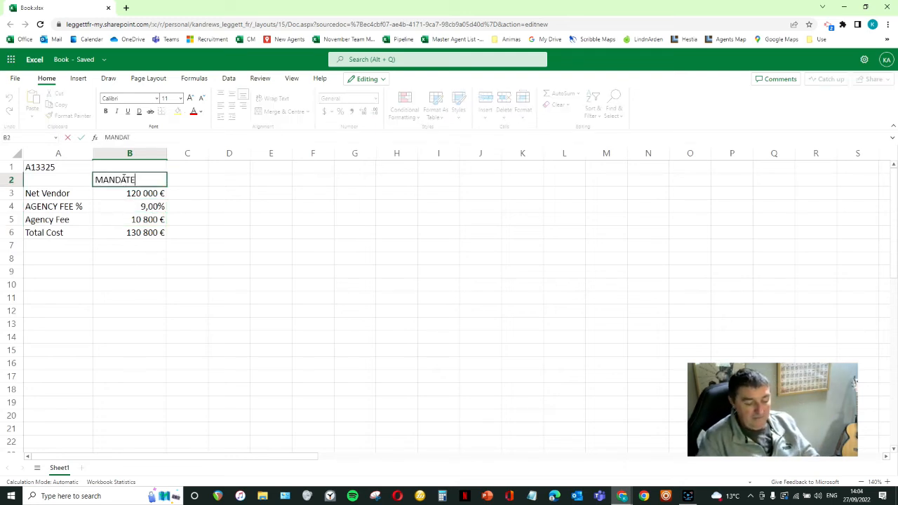
text(T)
key(Return)
click(124, 178)
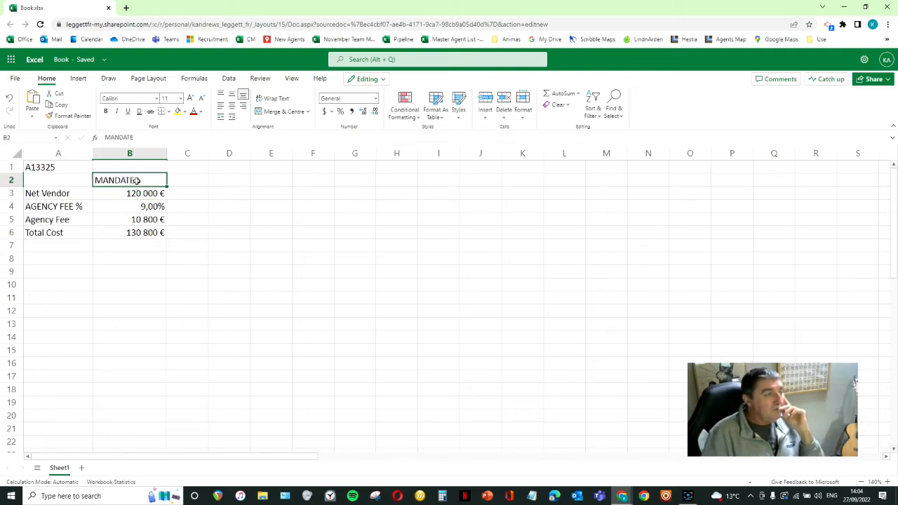
click(243, 105)
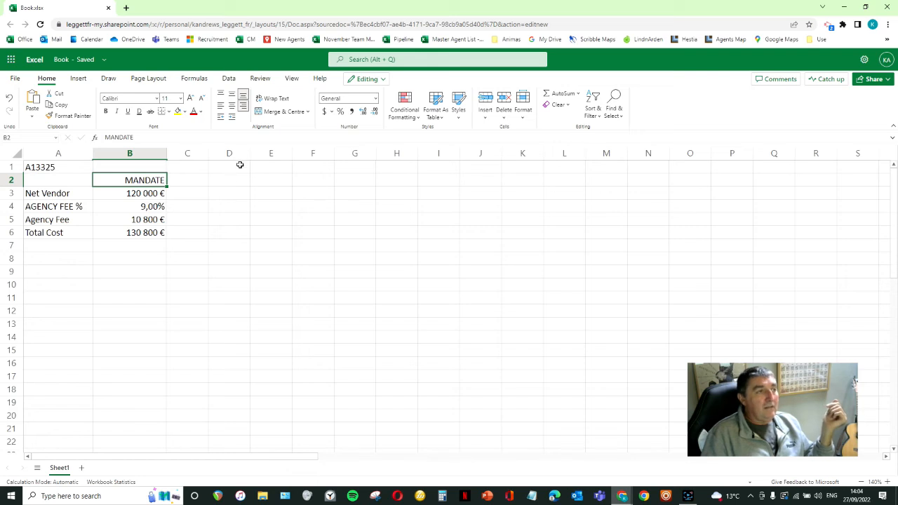
- Enter the buyer's surname followed by OFFER as the heading in D2 and widen column D to fit it
drag(250, 153, 261, 154)
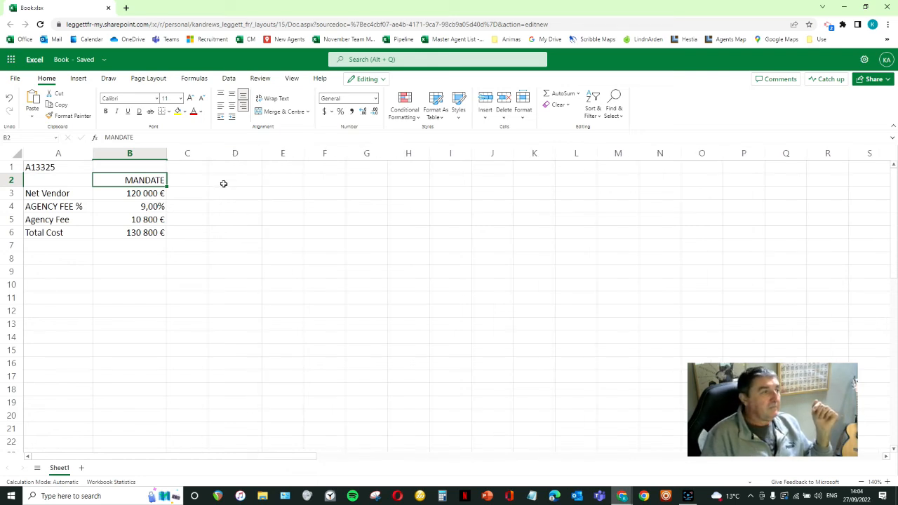
click(223, 180)
text(BL)
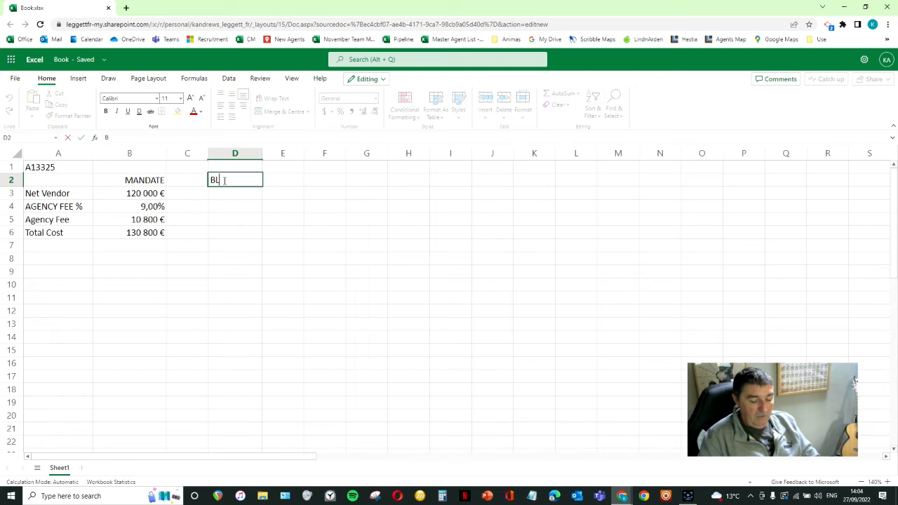
text(OGGS OFFER)
key(Return)
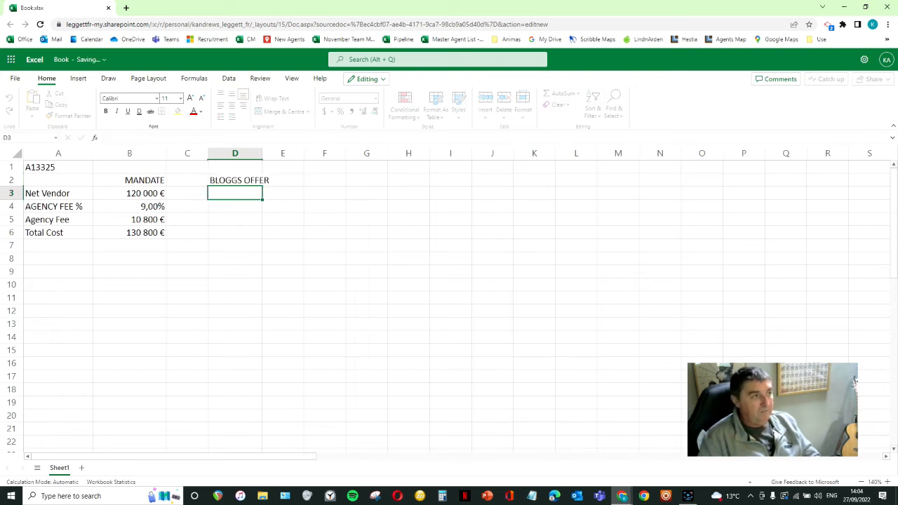
drag(263, 154, 277, 155)
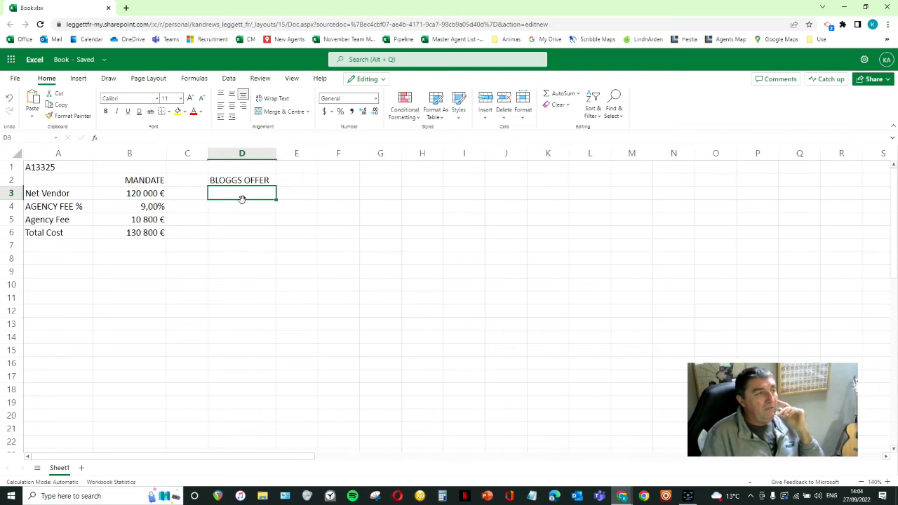
- Narrow the empty column C between the mandate and offer columns, and select the net vendor amount in B3
drag(208, 154, 178, 153)
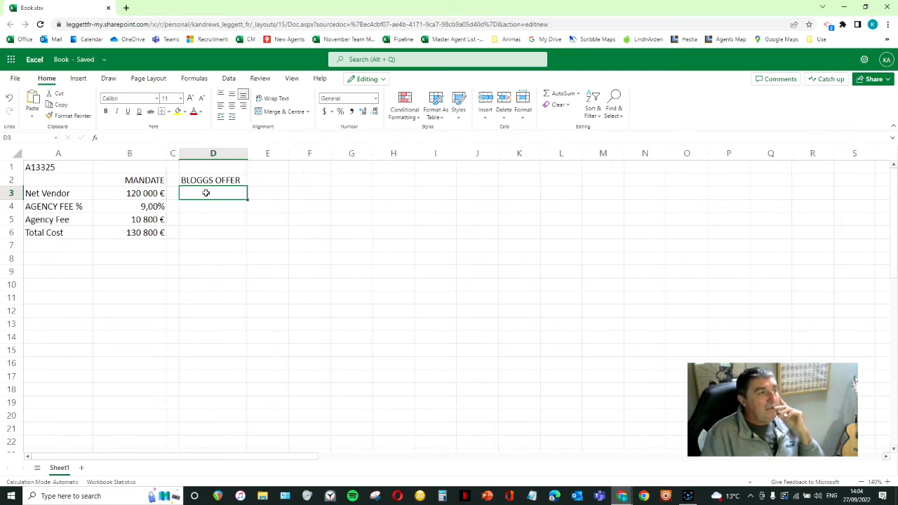
click(143, 194)
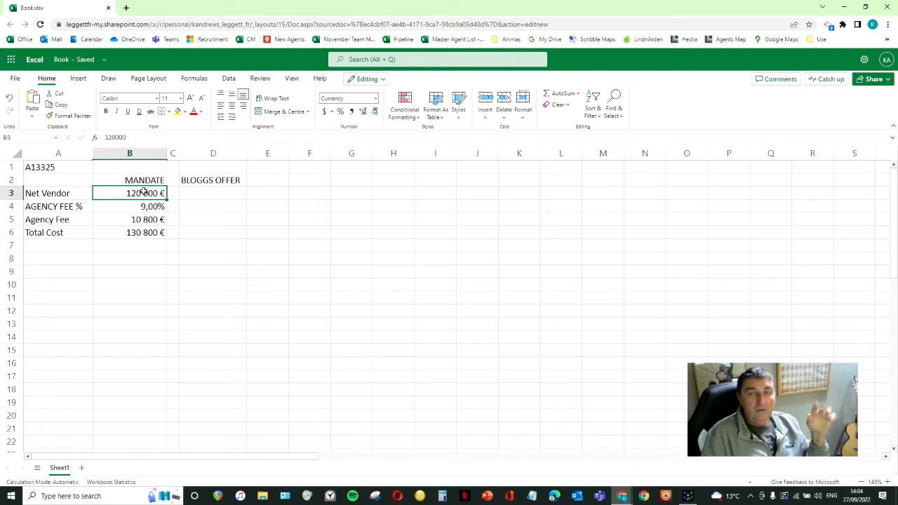
- Copy the mandate figures and formulas in B3:B6 into the offer column starting at D3
drag(143, 194, 139, 233)
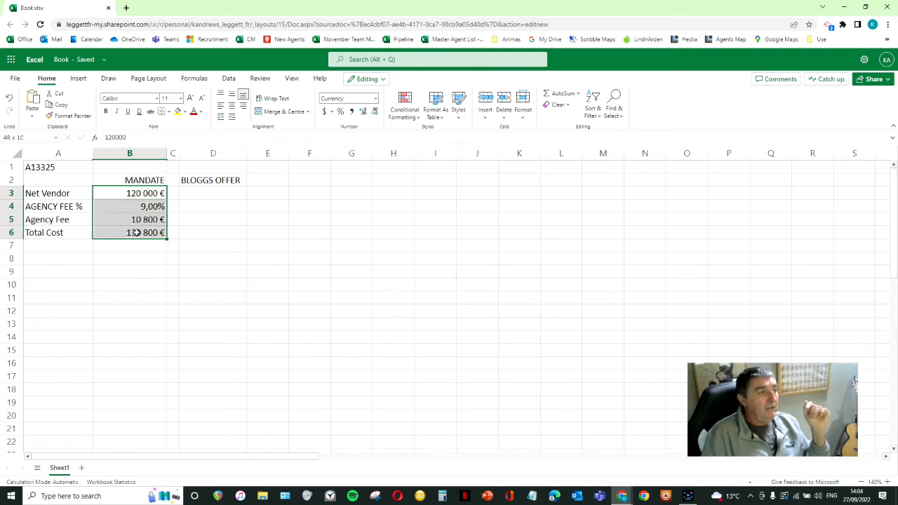
click(136, 194)
drag(136, 194, 136, 235)
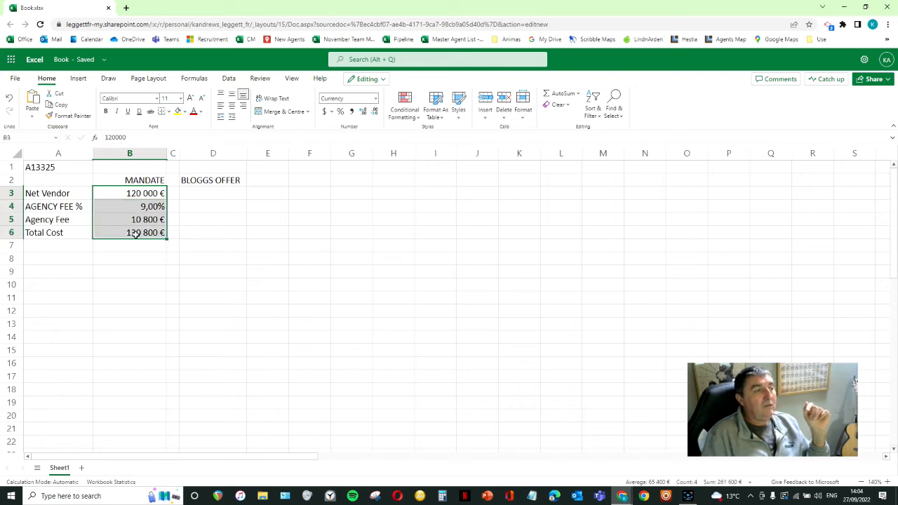
right_click(145, 217)
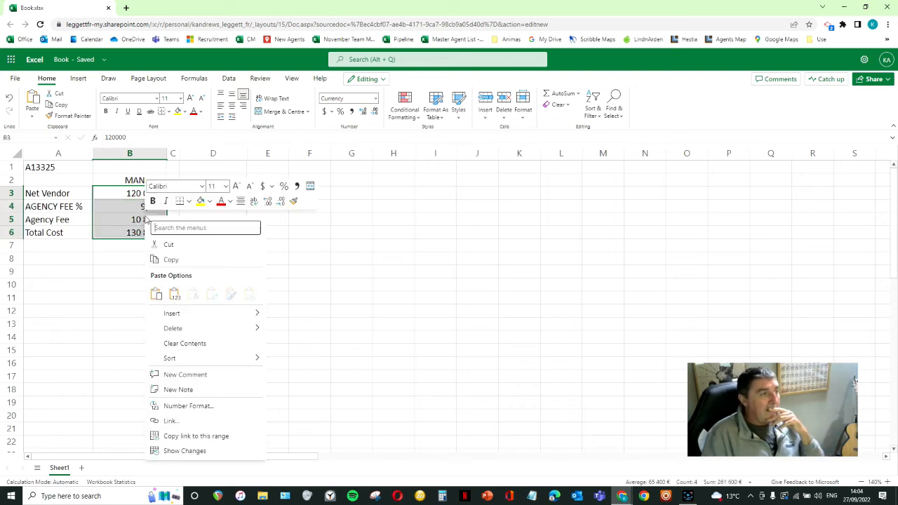
click(172, 260)
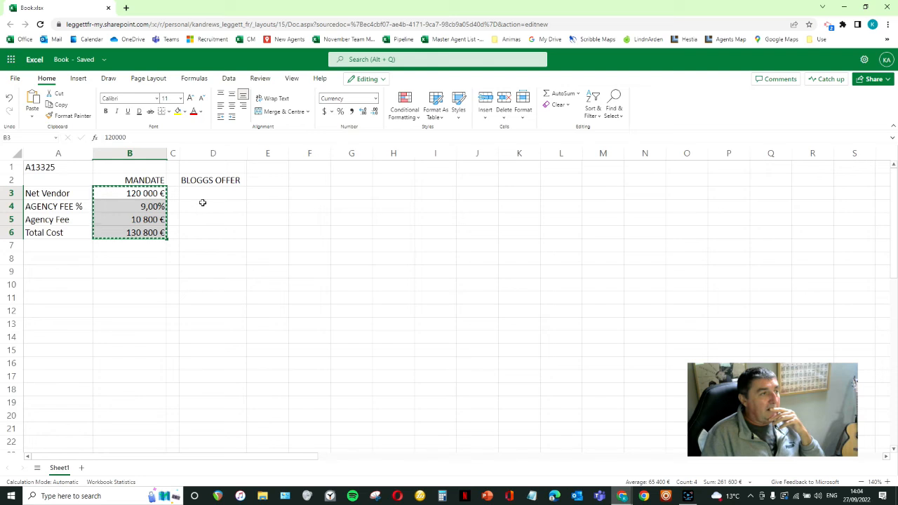
click(204, 191)
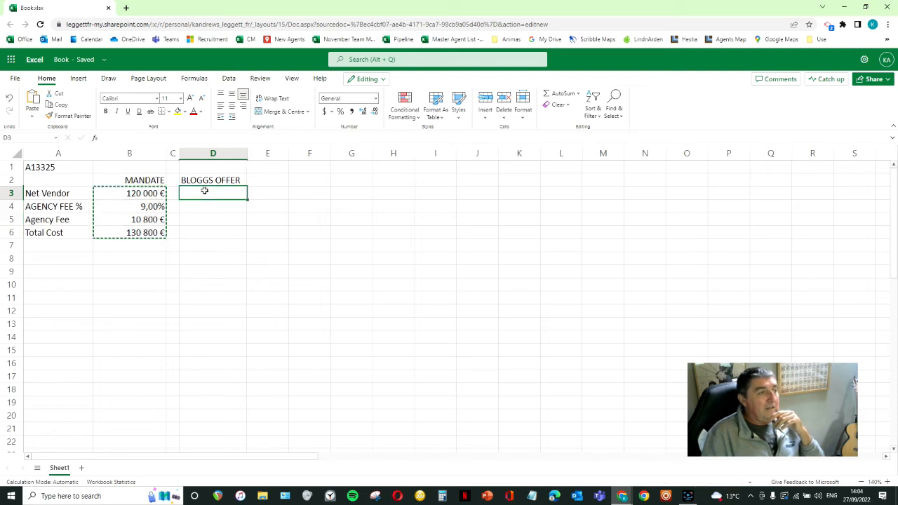
right_click(204, 191)
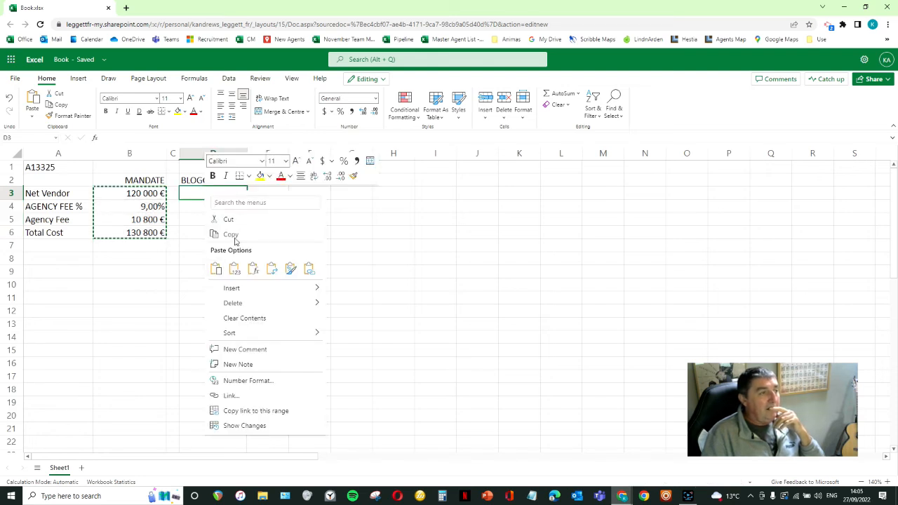
click(217, 270)
click(243, 288)
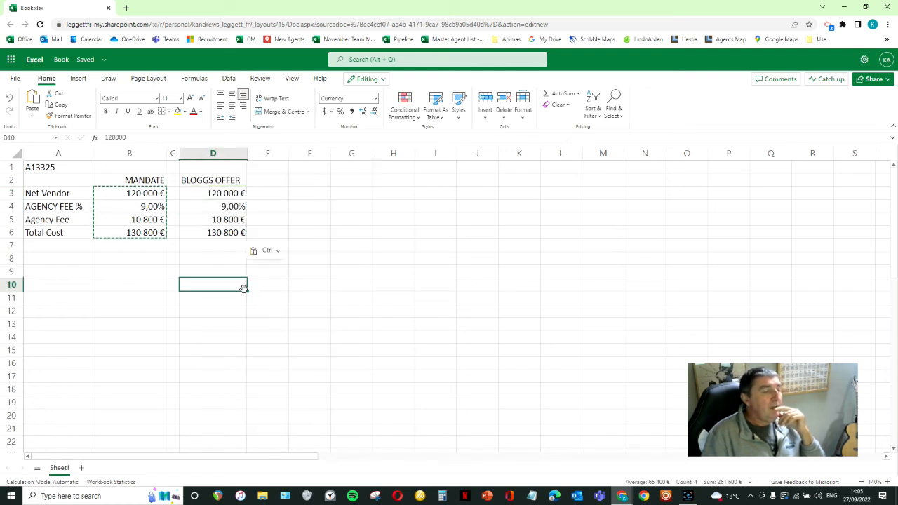
- Set the offer's net vendor amount in D3 to 103 000
click(237, 182)
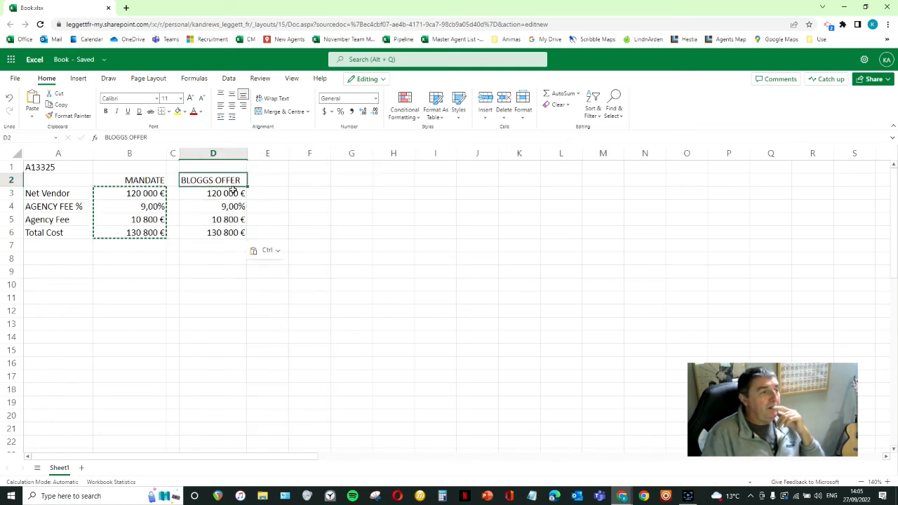
click(232, 193)
text(1)
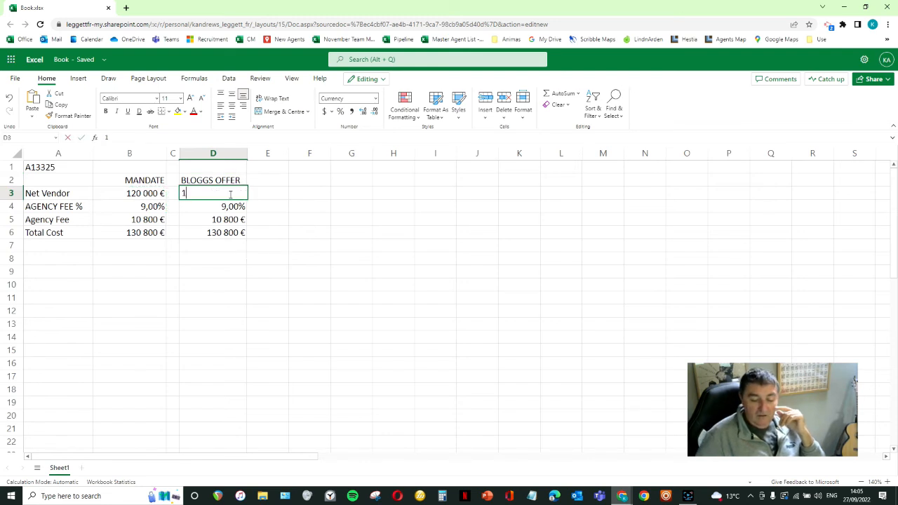
text(03 000)
key(Return)
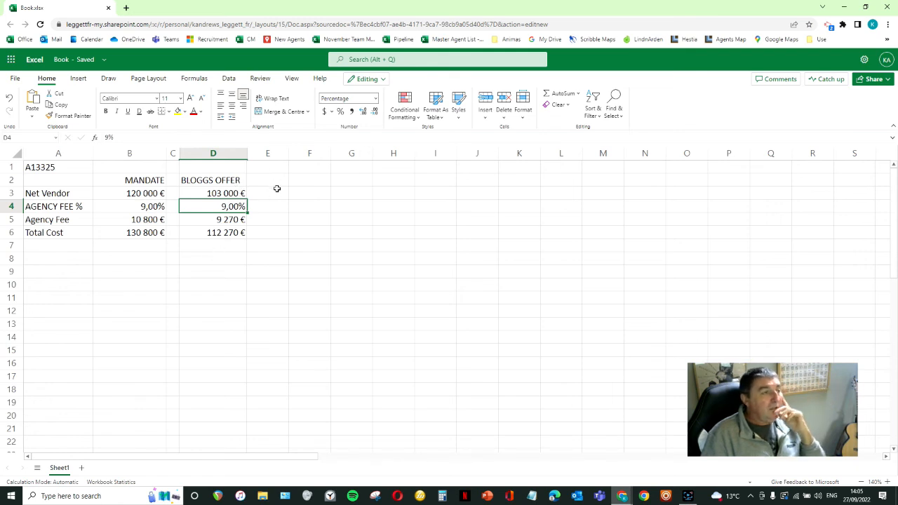
- Narrow the empty column E and enter +B3-D3 in F3 to calculate the net vendor difference between mandate and offer
click(303, 193)
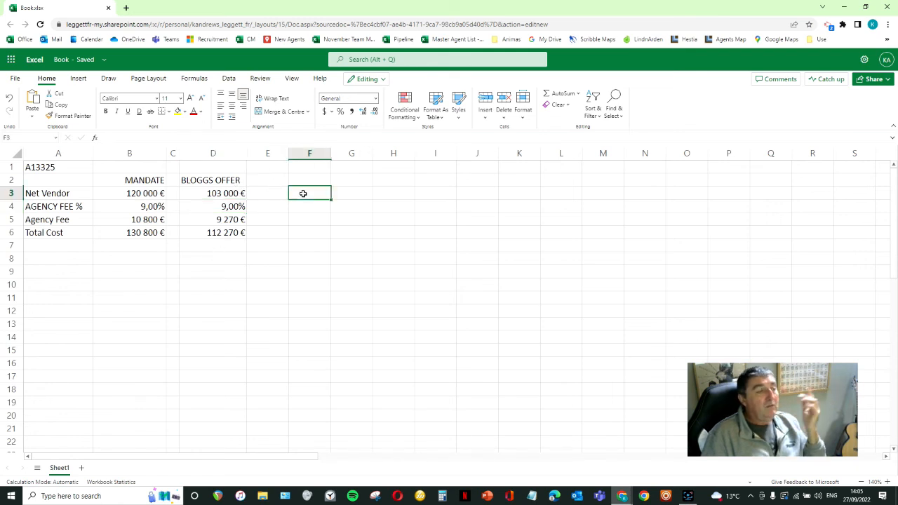
drag(286, 155, 262, 154)
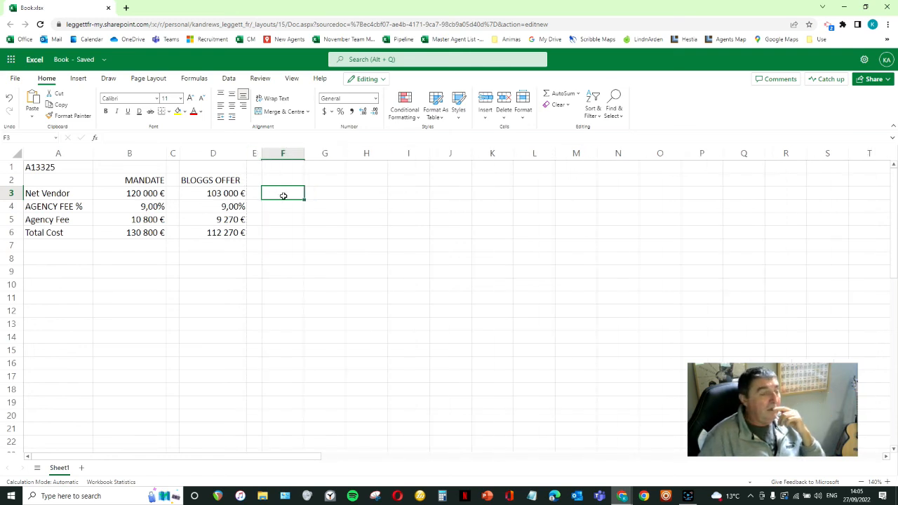
text(+)
click(155, 189)
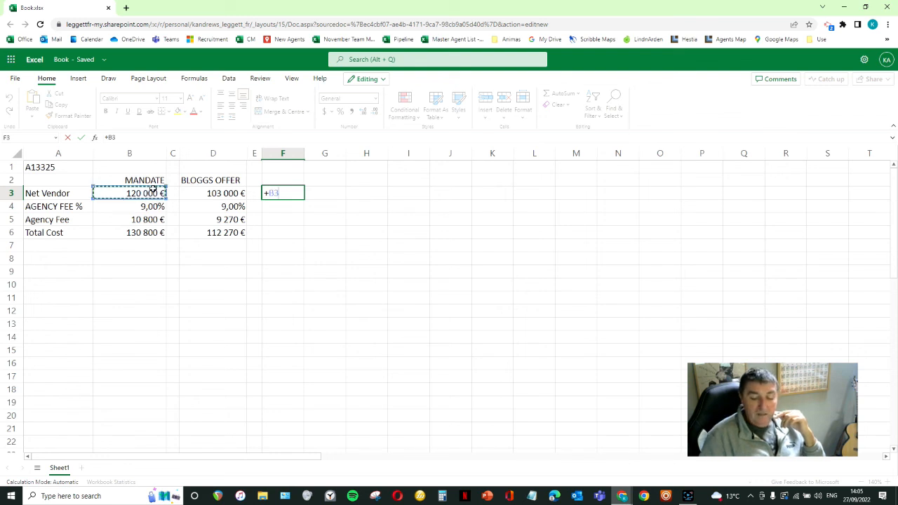
text(-)
click(241, 193)
key(Return)
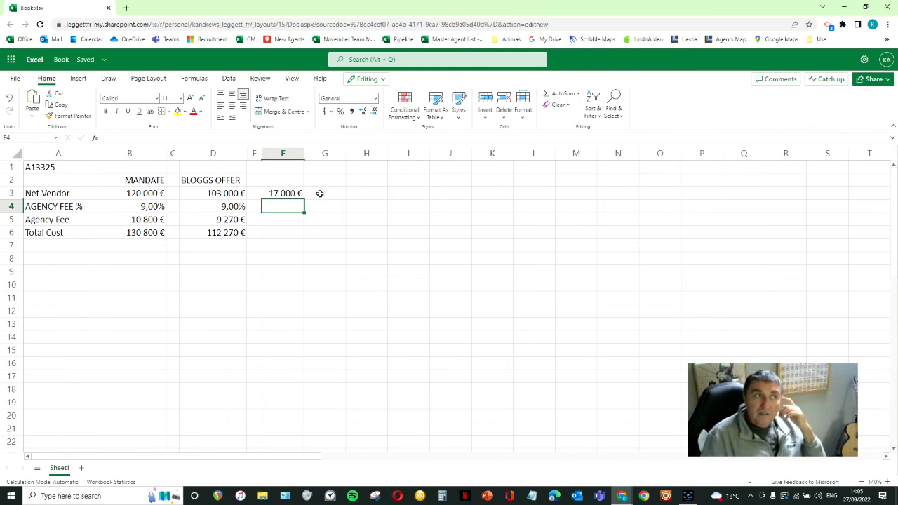
- Enter +F3/B3 in G3 to calculate the net vendor difference as a share of the mandate amount
click(319, 193)
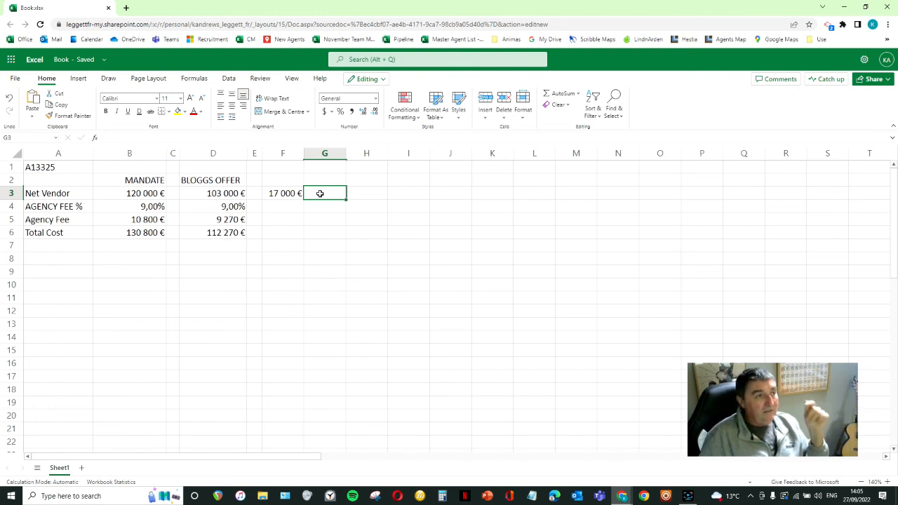
text(+)
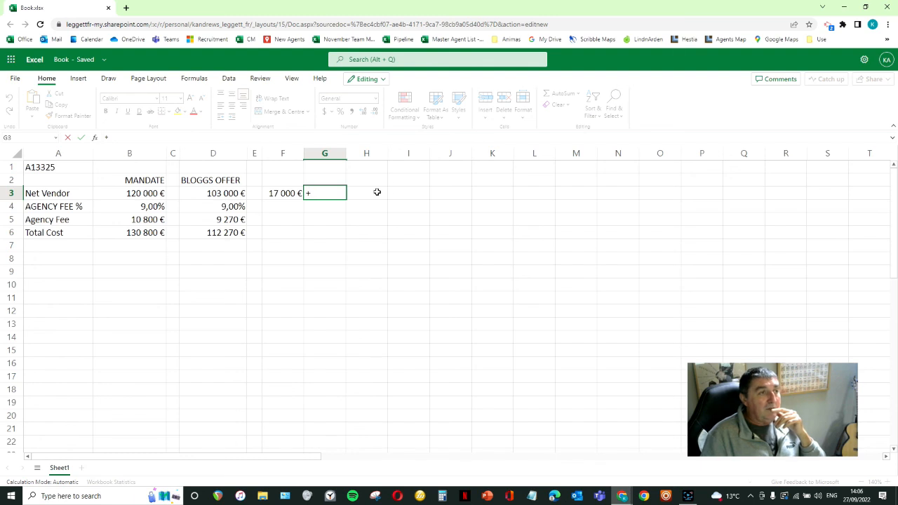
click(286, 193)
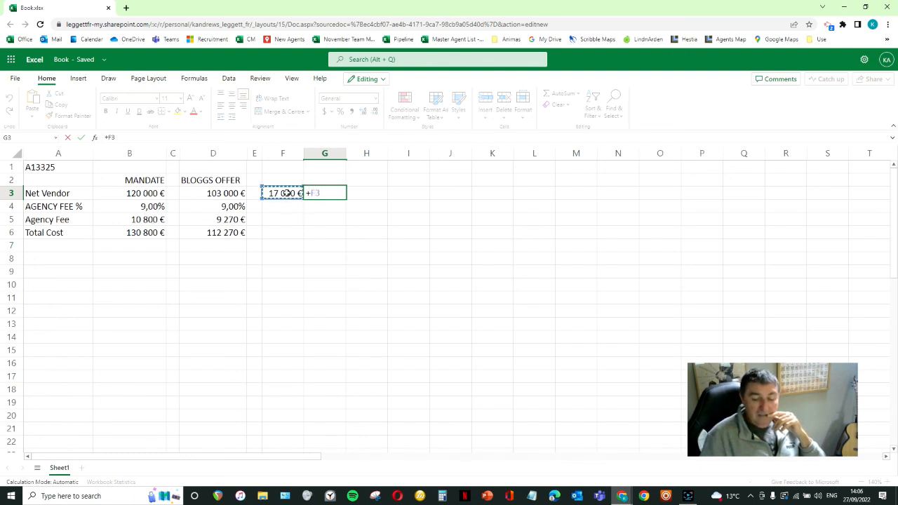
text(/)
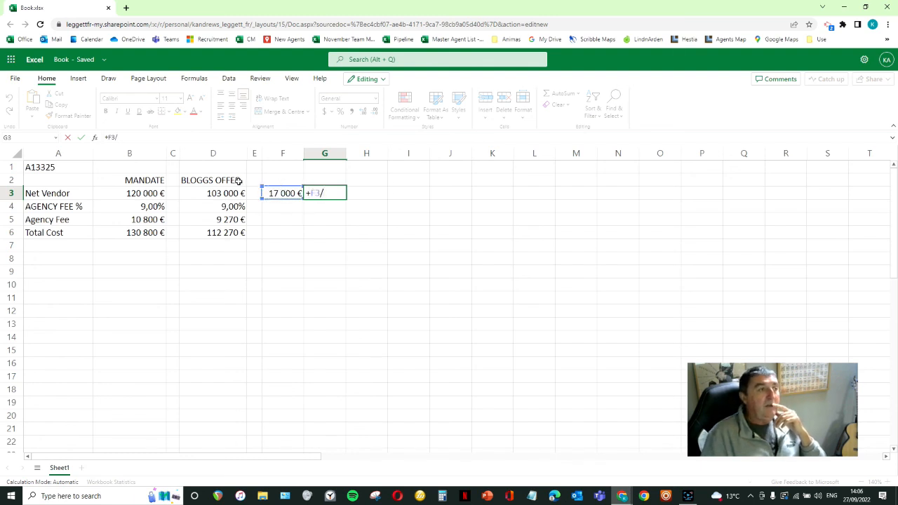
click(127, 193)
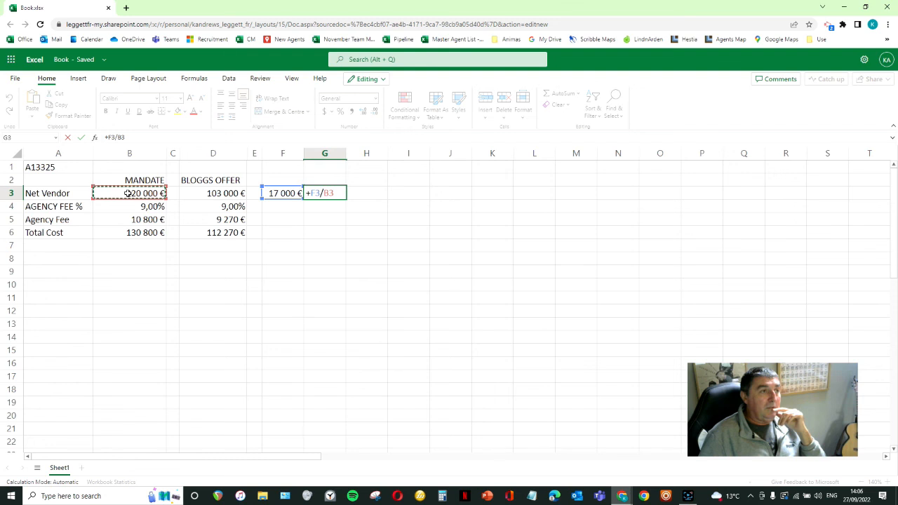
key(Return)
- Format G3 as a percentage with 2 decimal places
click(335, 193)
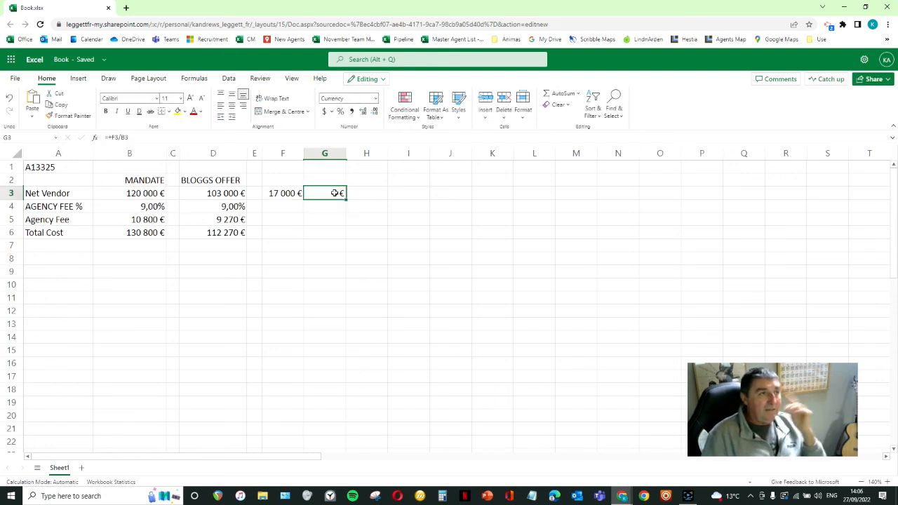
right_click(335, 193)
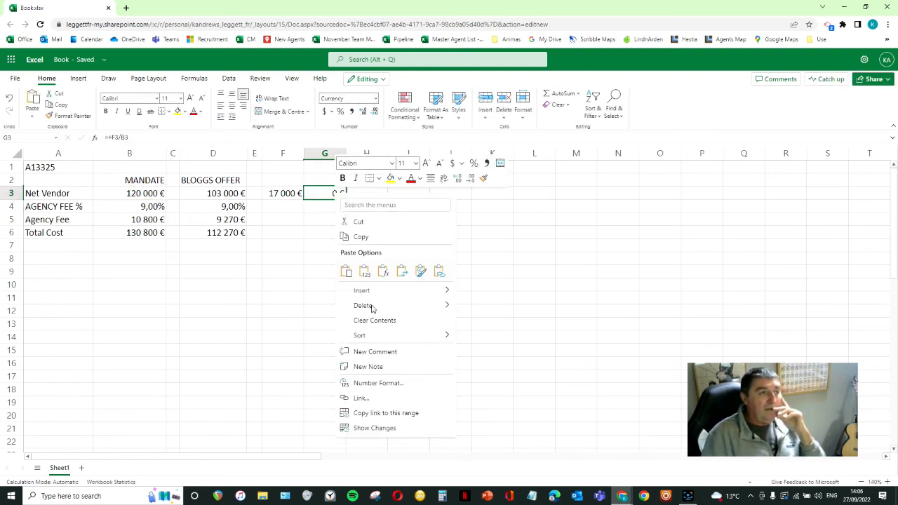
click(375, 384)
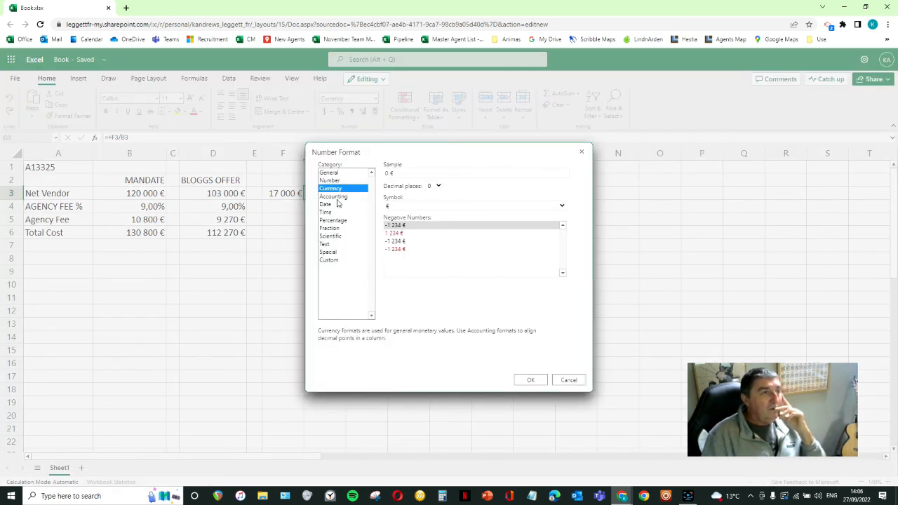
click(337, 221)
click(439, 187)
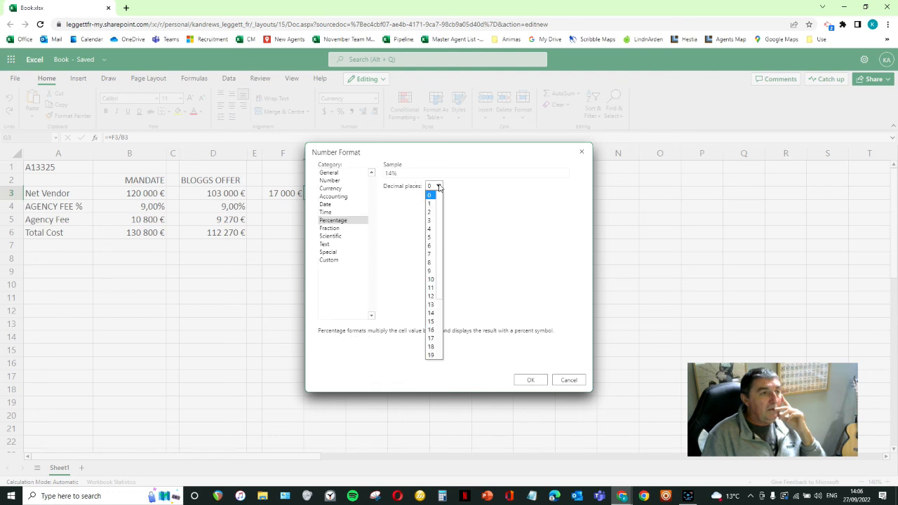
click(431, 212)
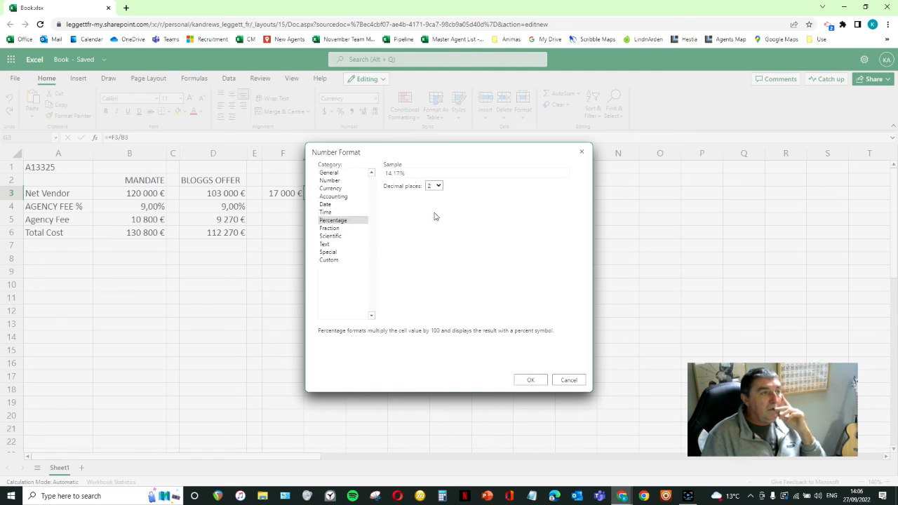
click(530, 380)
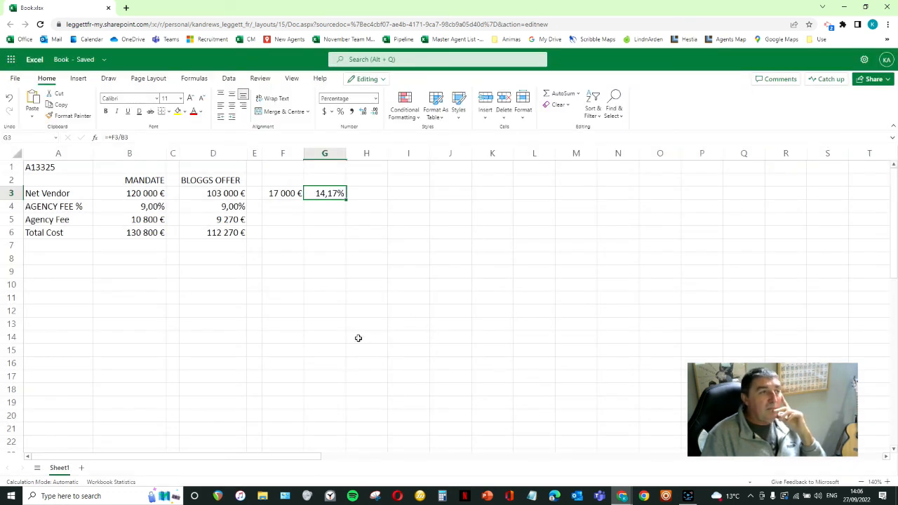